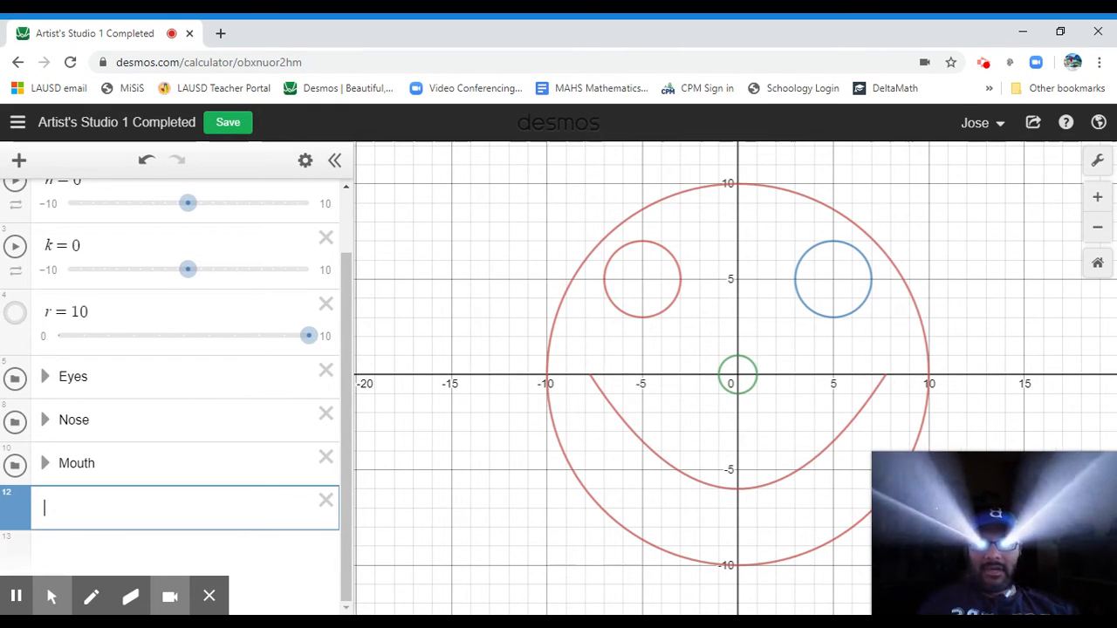
# Enter the parabola y = x^2 in a new expression line.
pyautogui.write('y=')
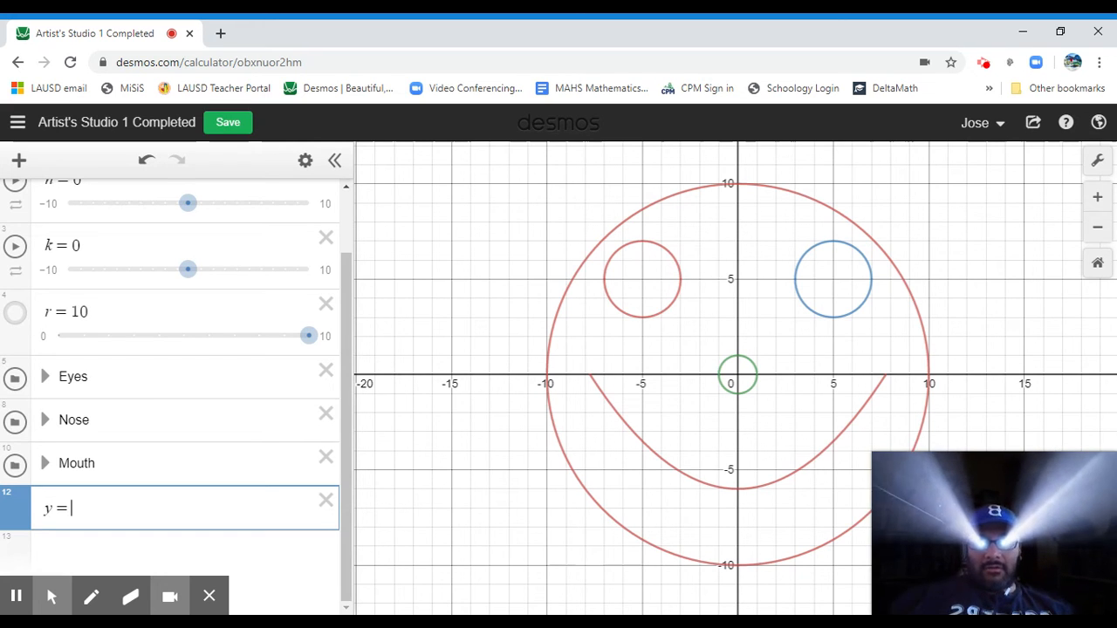
pyautogui.write('x')
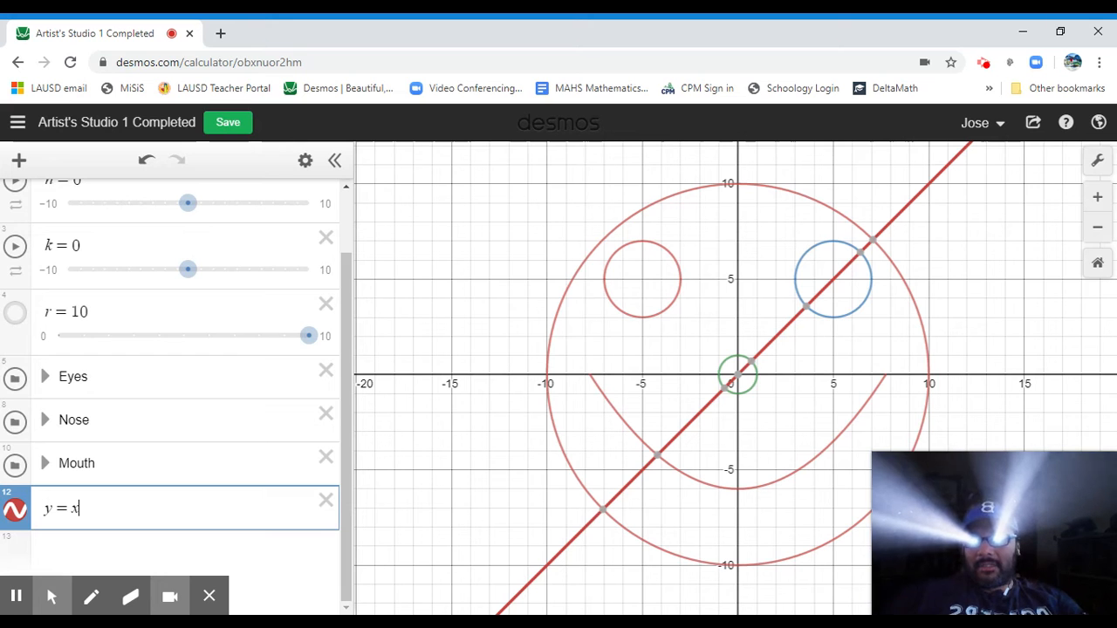
pyautogui.write('^2')
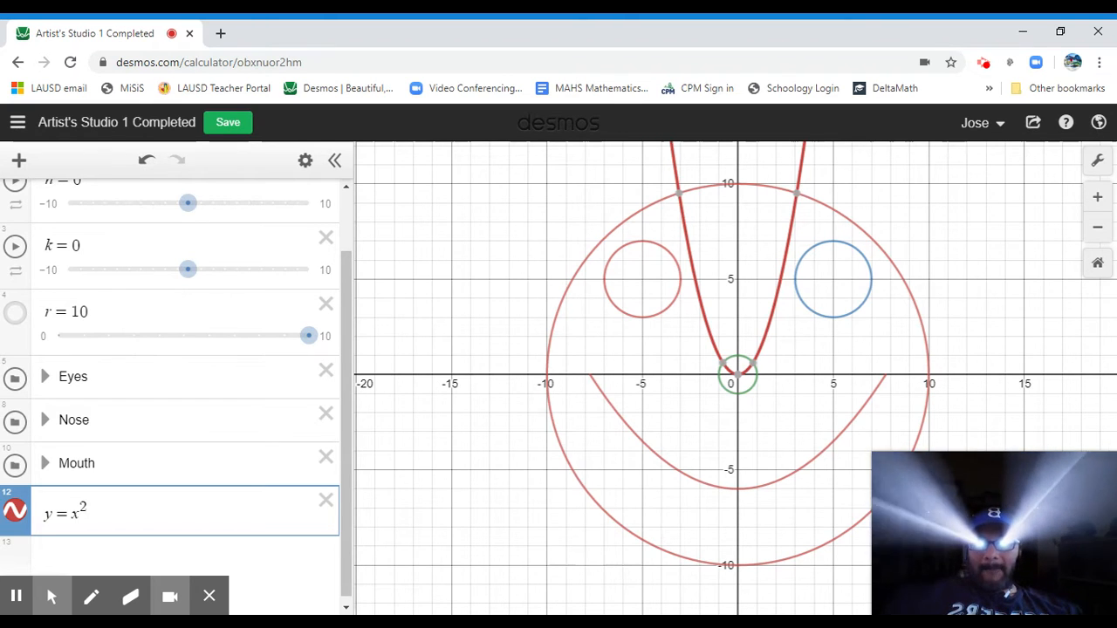
# Edit the parabola to y = -x^2 + 9, flipping it downward and raising its vertex.
pyautogui.press('Left')
pyautogui.press('Left')
pyautogui.press('Left')
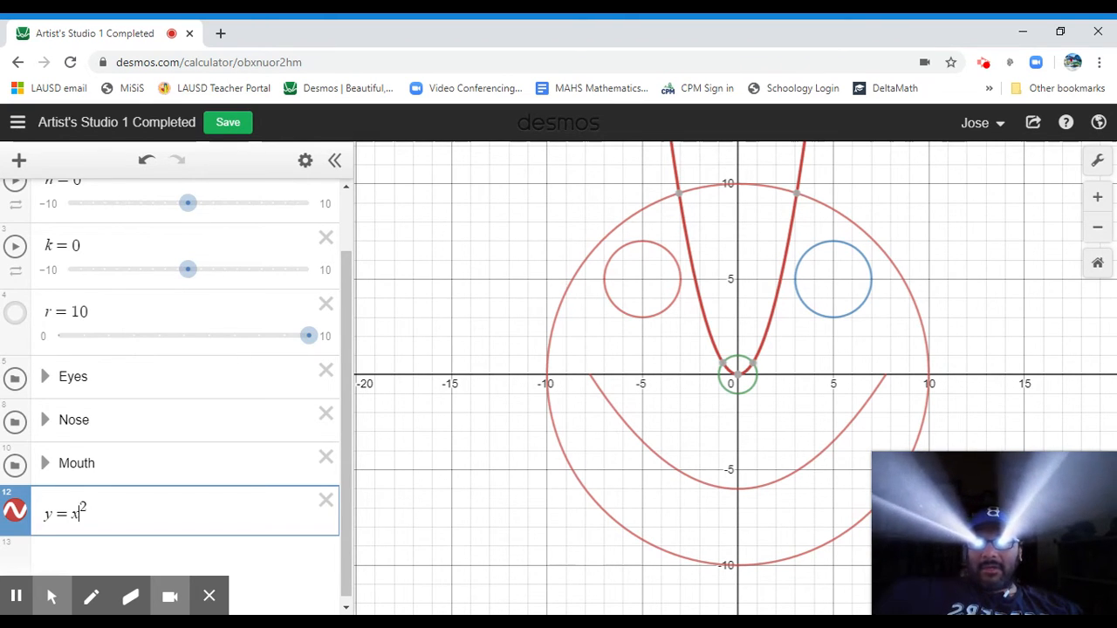
pyautogui.write('-')
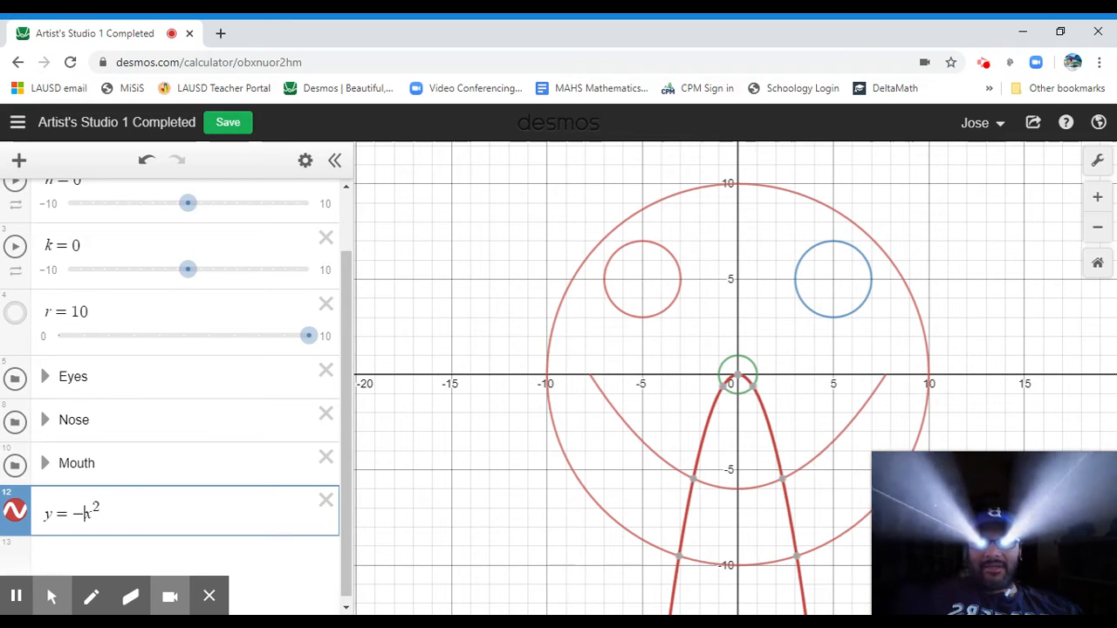
pyautogui.press('Right')
pyautogui.press('Right')
pyautogui.press('Right')
pyautogui.press('Right')
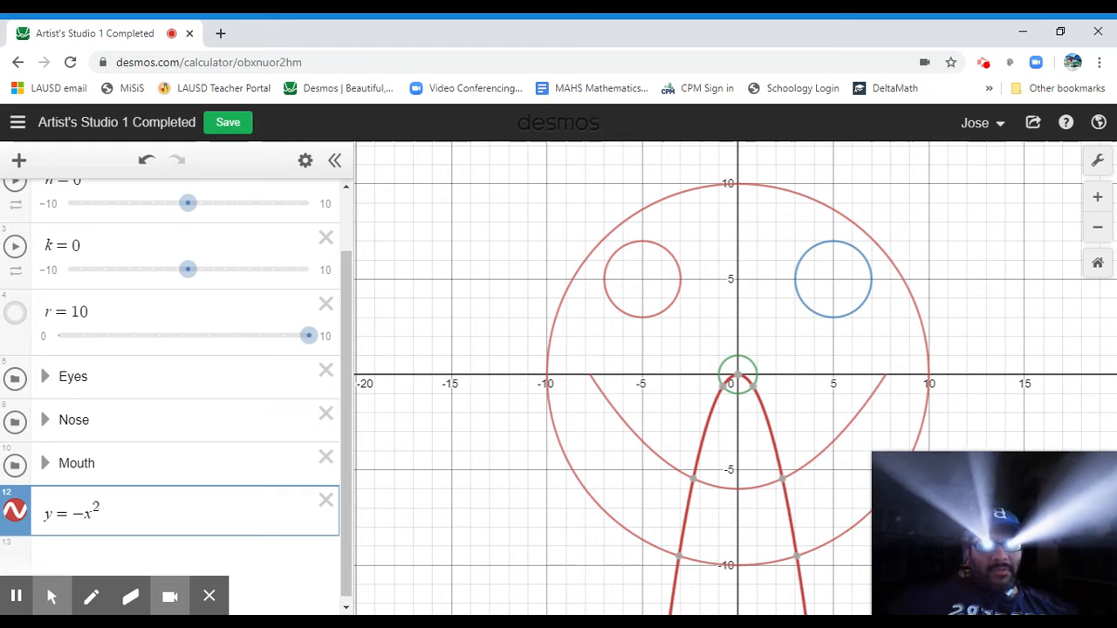
pyautogui.write('+9')
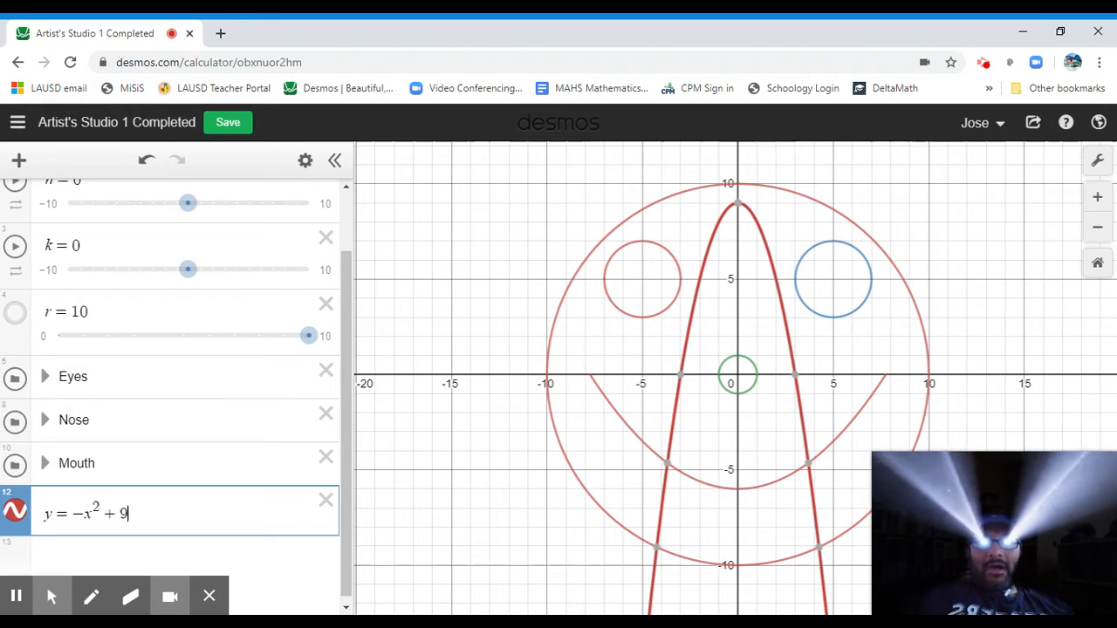
# Give the x^2 term a coefficient, settling on y = -0.08x^2 + 9.
pyautogui.press('Left')
pyautogui.press('Left')
pyautogui.press('Left')
pyautogui.press('Left')
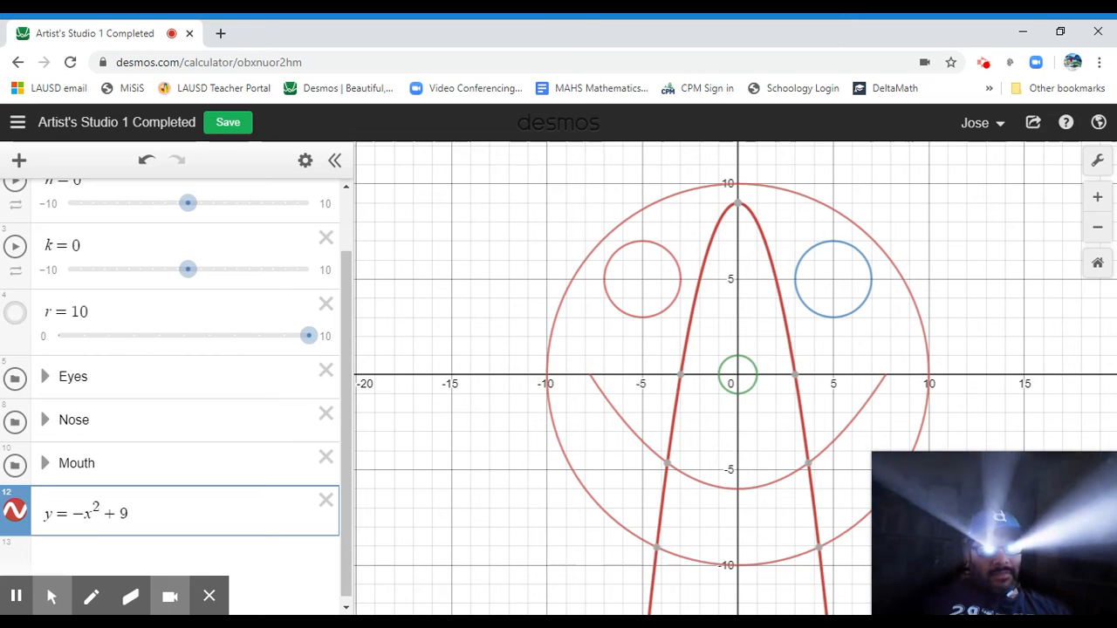
pyautogui.write('0.1')
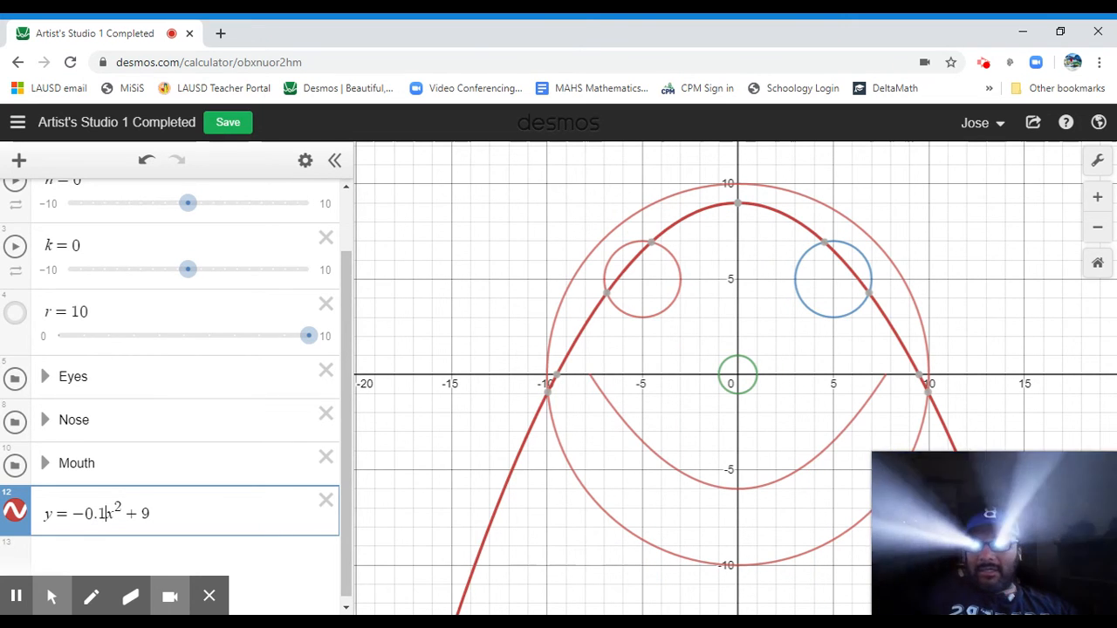
pyautogui.press('BackSpace')
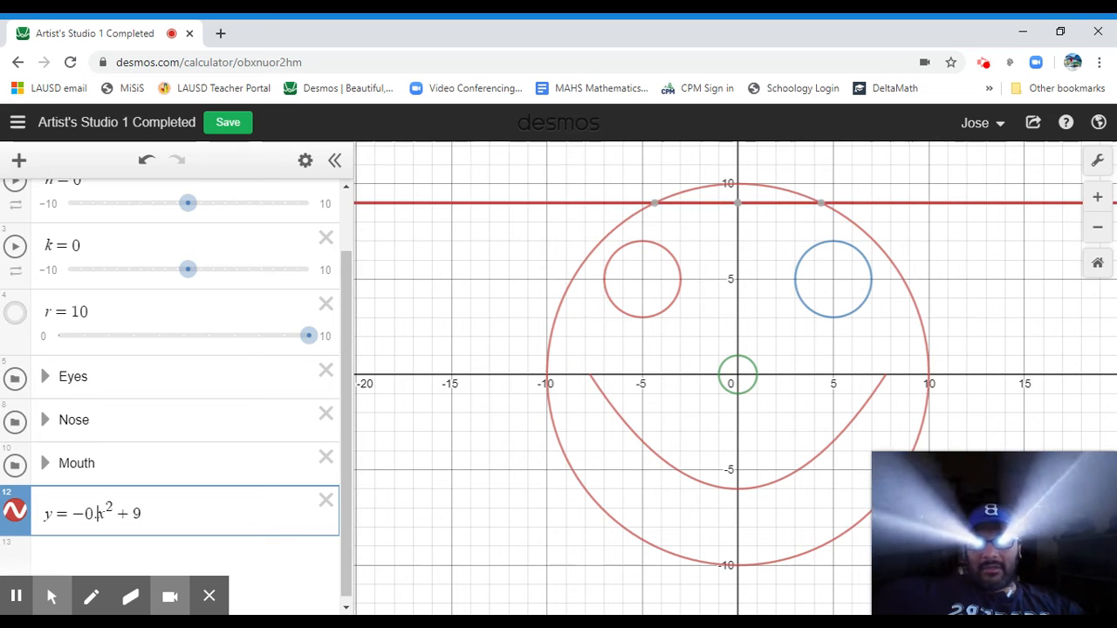
pyautogui.write('8')
pyautogui.press('BackSpace')
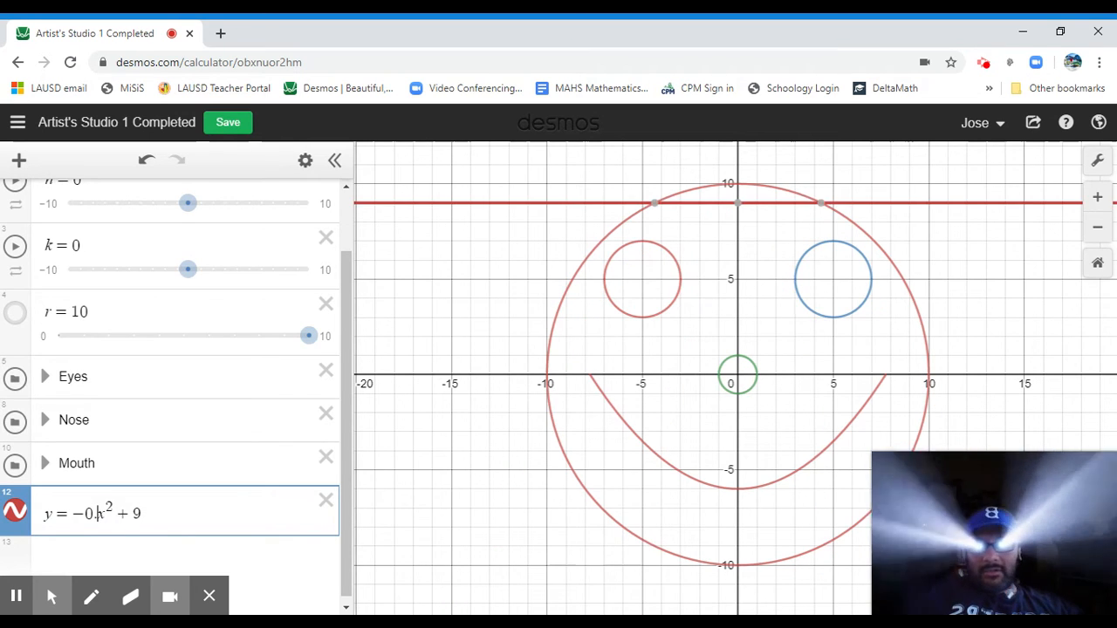
pyautogui.write('0.')
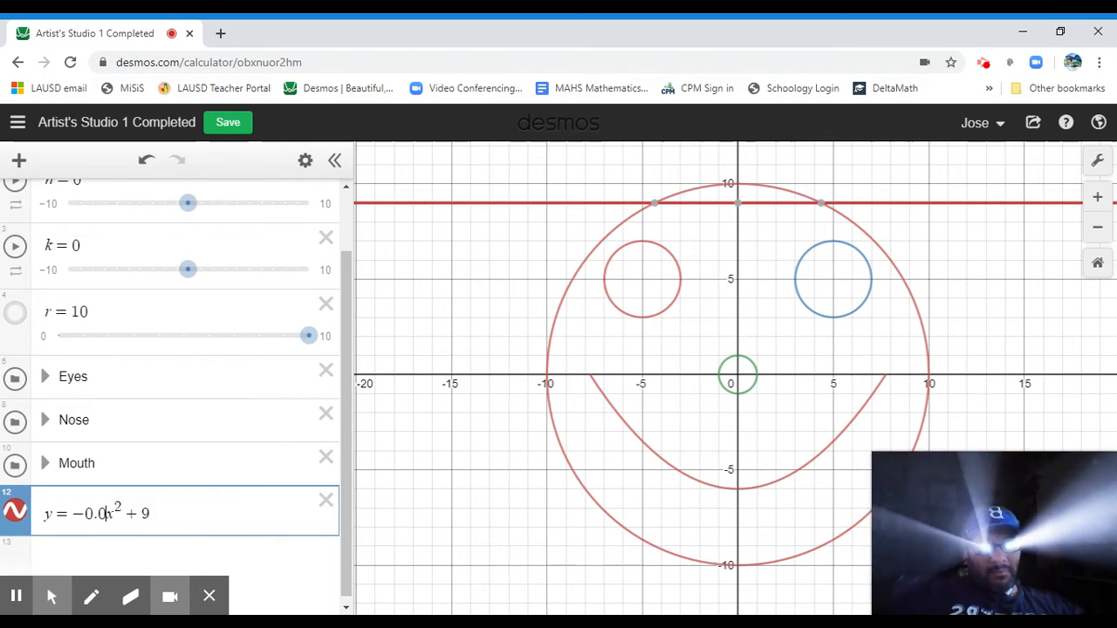
pyautogui.write('8')
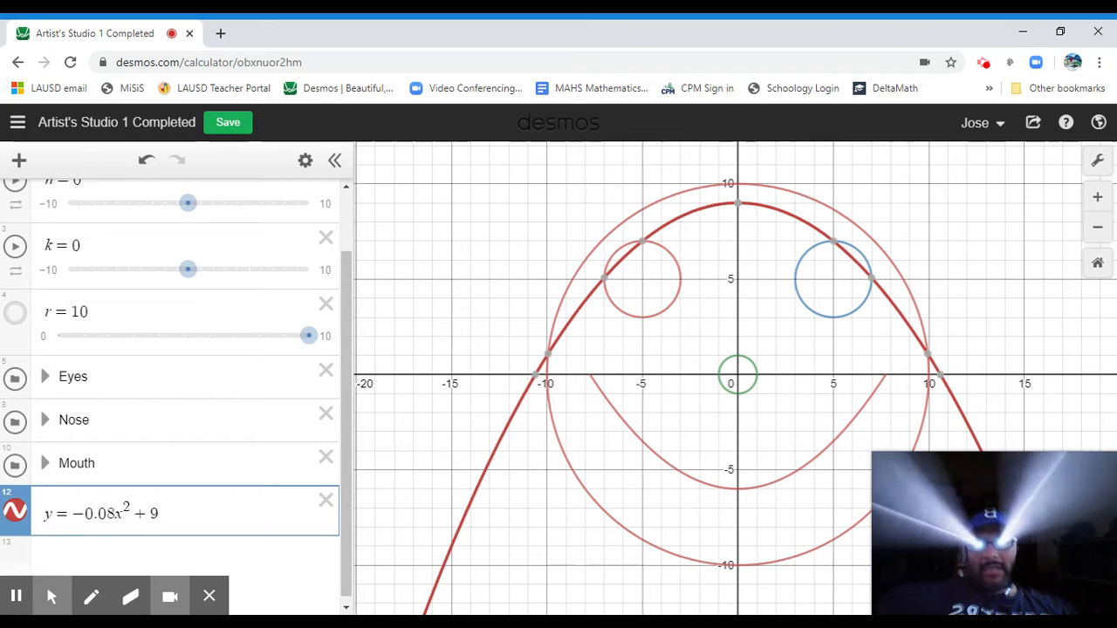
# Shift the parabola right by rewriting it as y = -0.08(x - 1)^2 + 9.
pyautogui.press('Right')
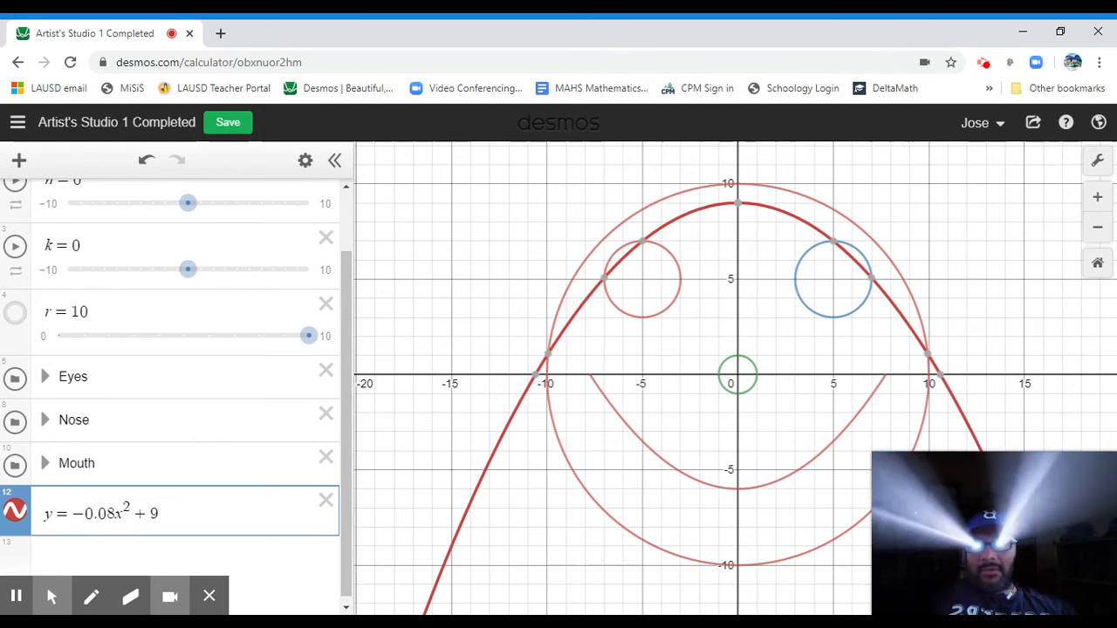
pyautogui.write('(')
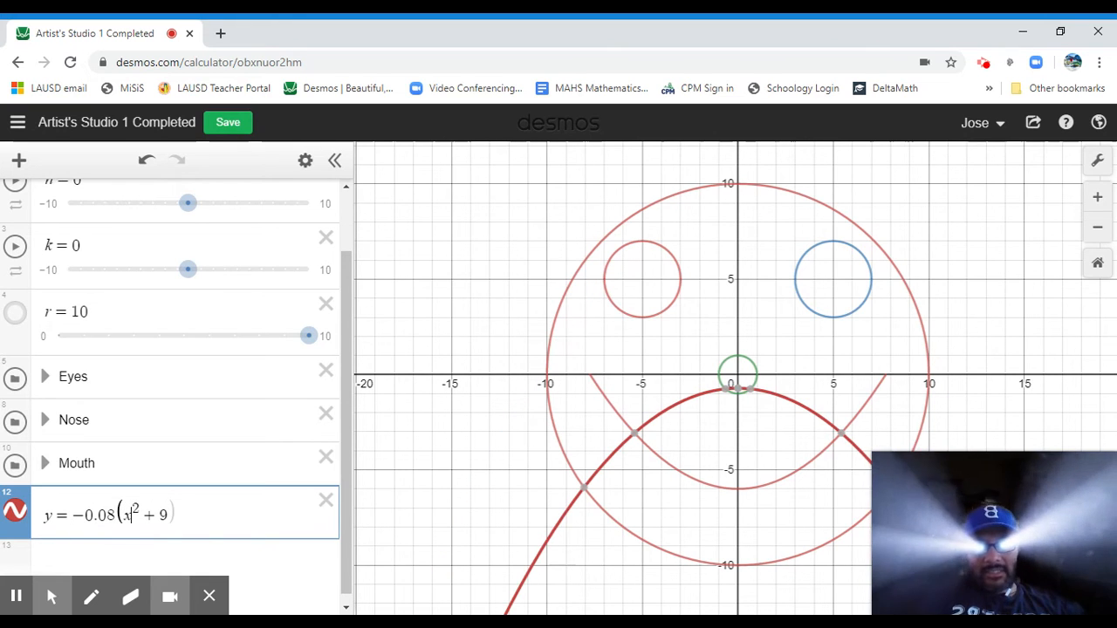
pyautogui.write(')')
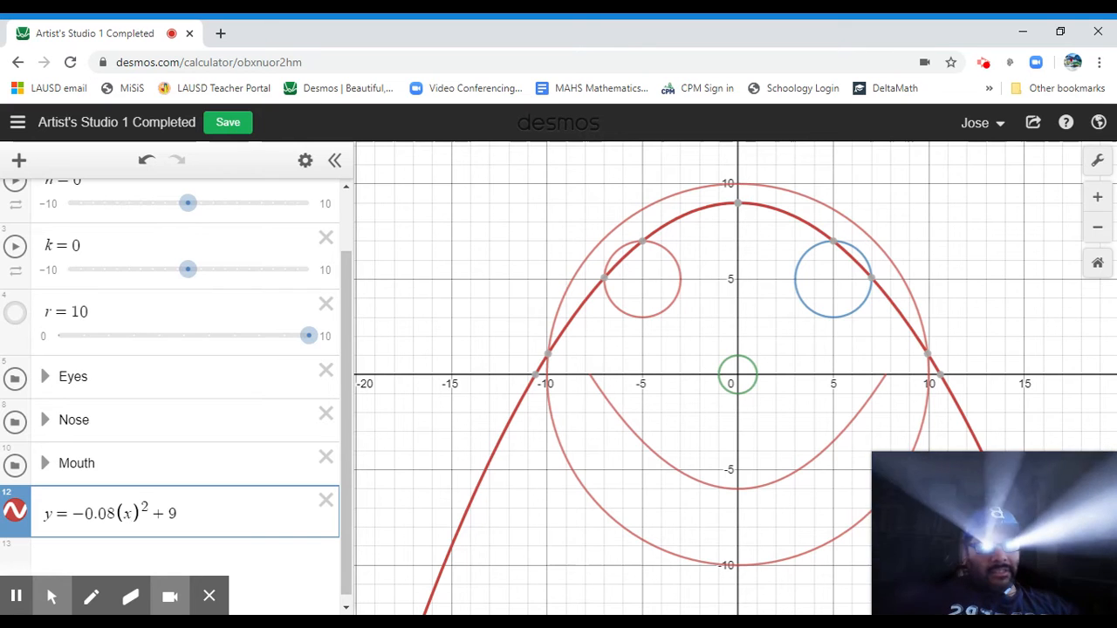
pyautogui.write('-1')
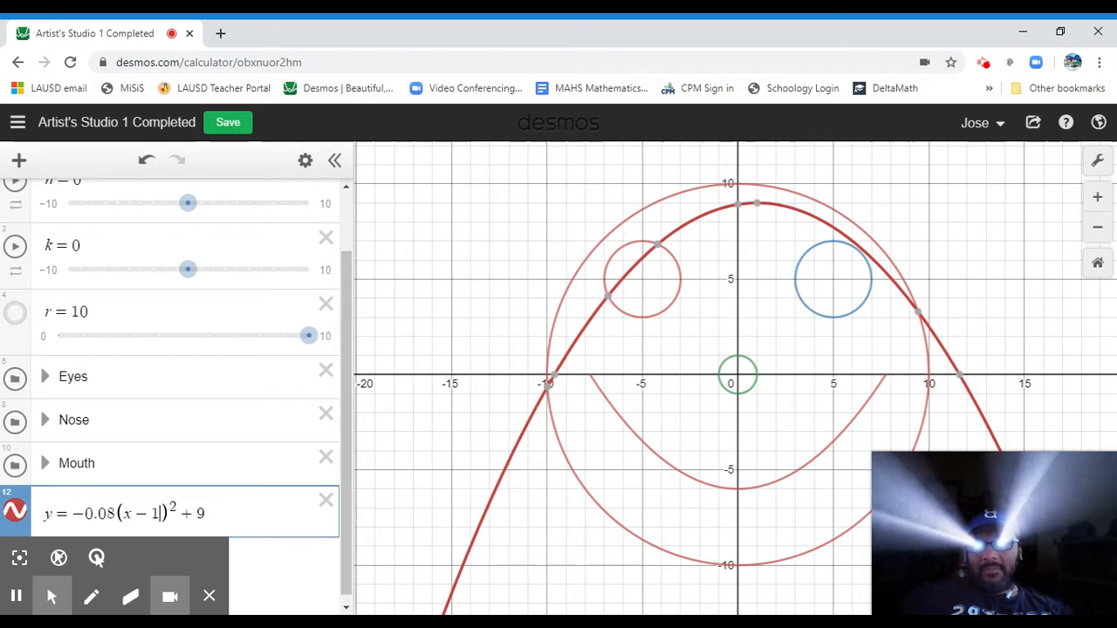
# Restrict the curve's domain to 0 ≤ x ≤ 11.
pyautogui.write('{')
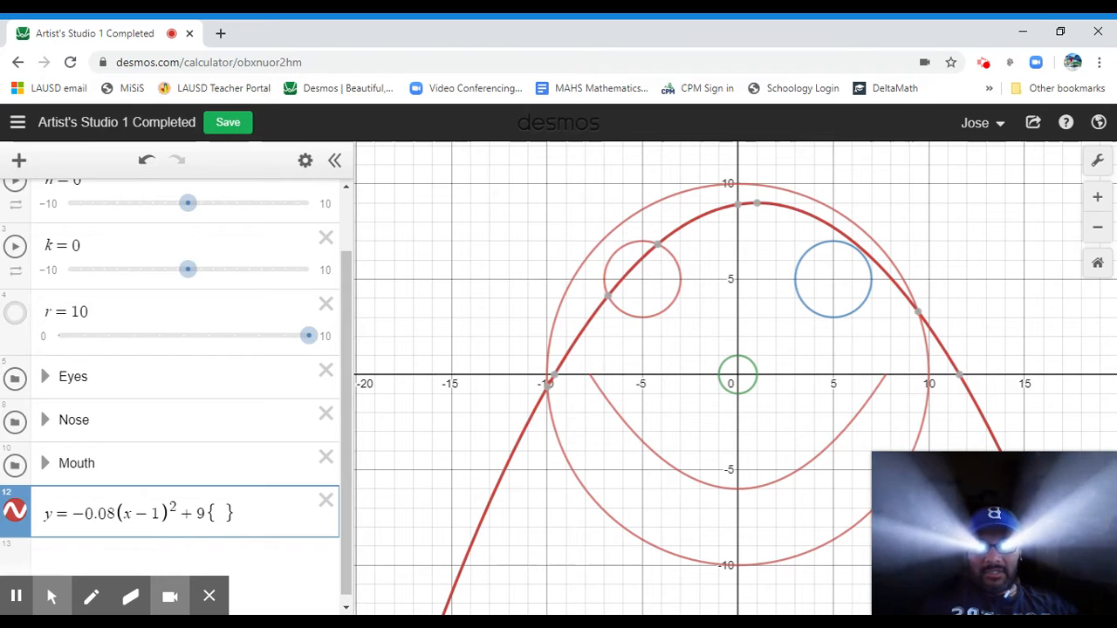
pyautogui.write('0,')
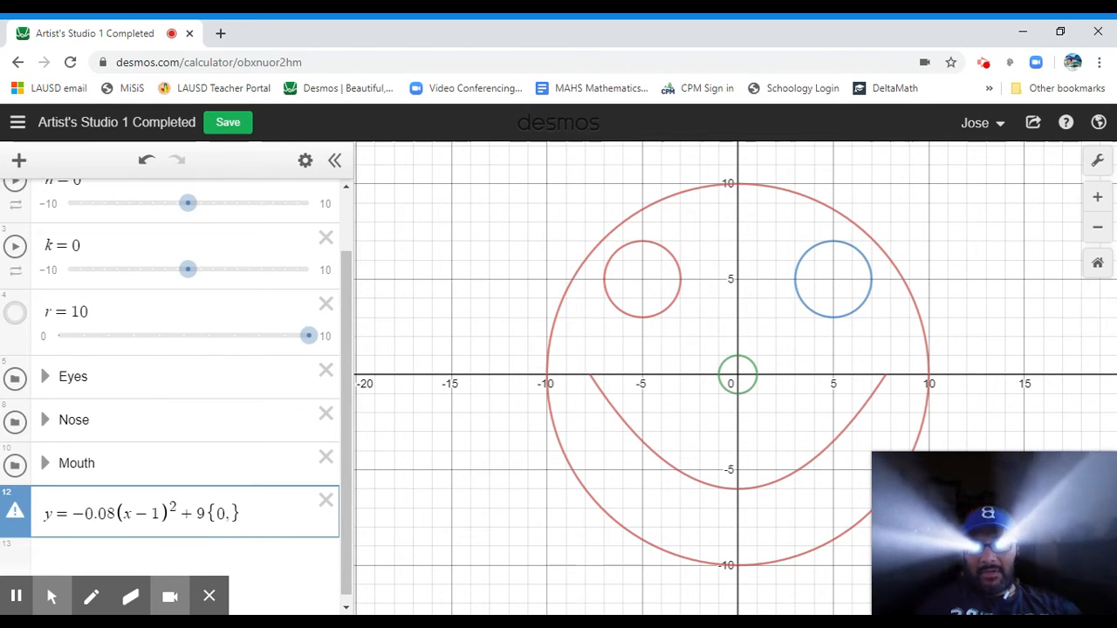
pyautogui.press('BackSpace')
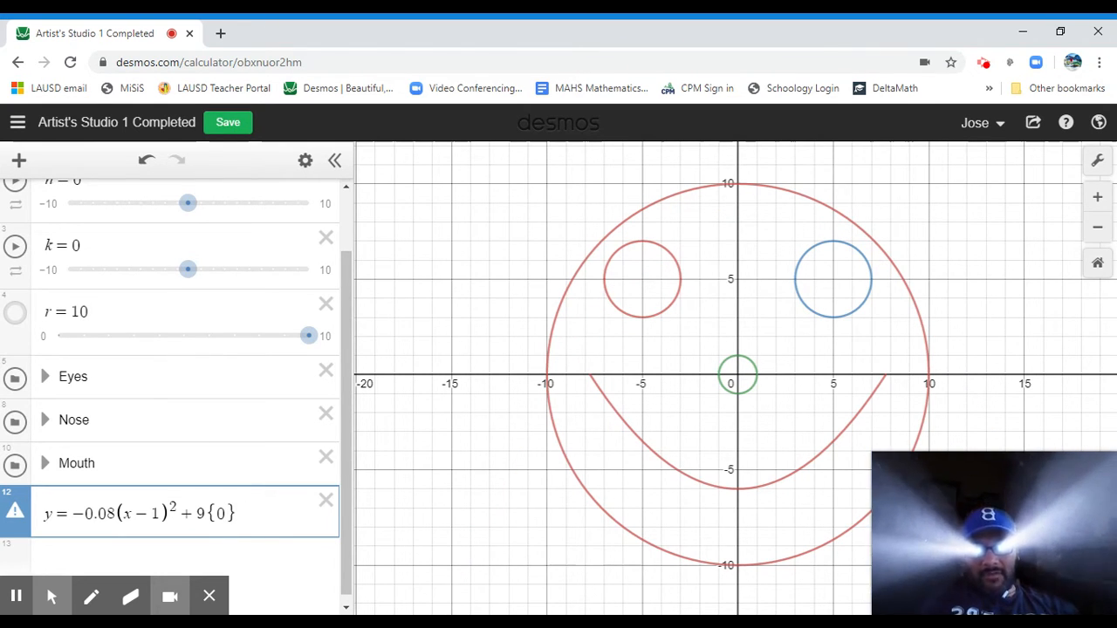
pyautogui.write('<=')
pyautogui.write('x')
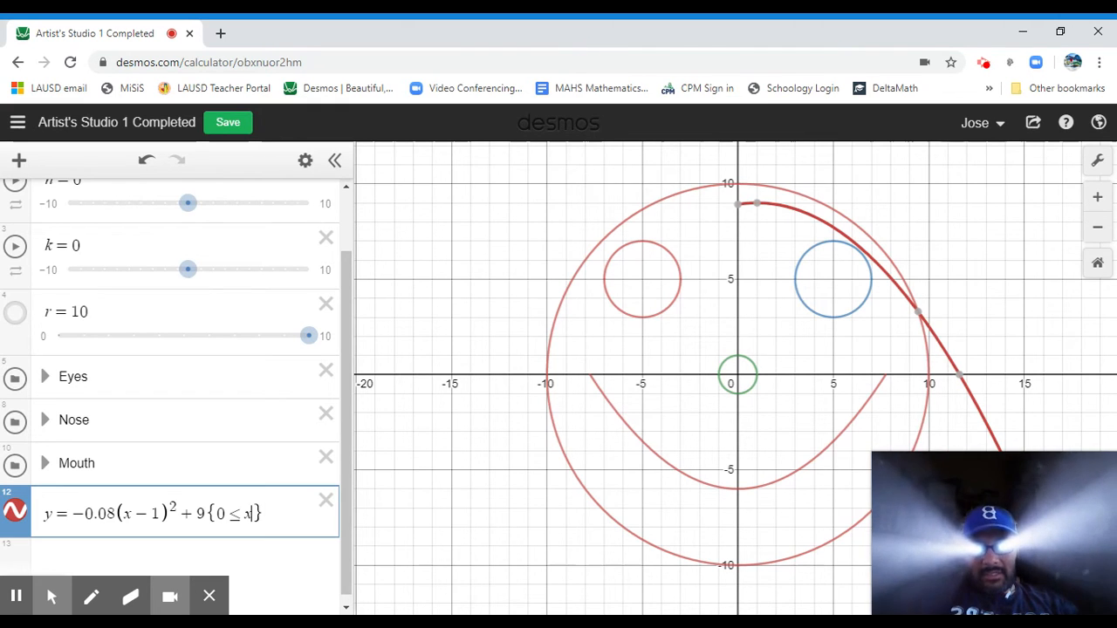
pyautogui.press('Right')
pyautogui.press('Left')
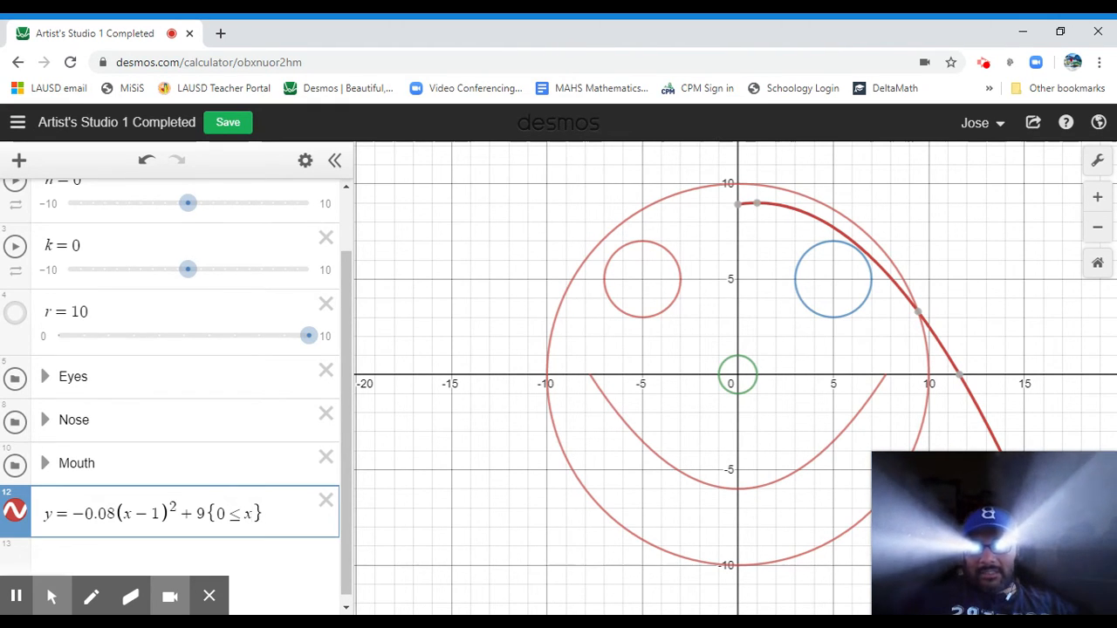
pyautogui.write('<=')
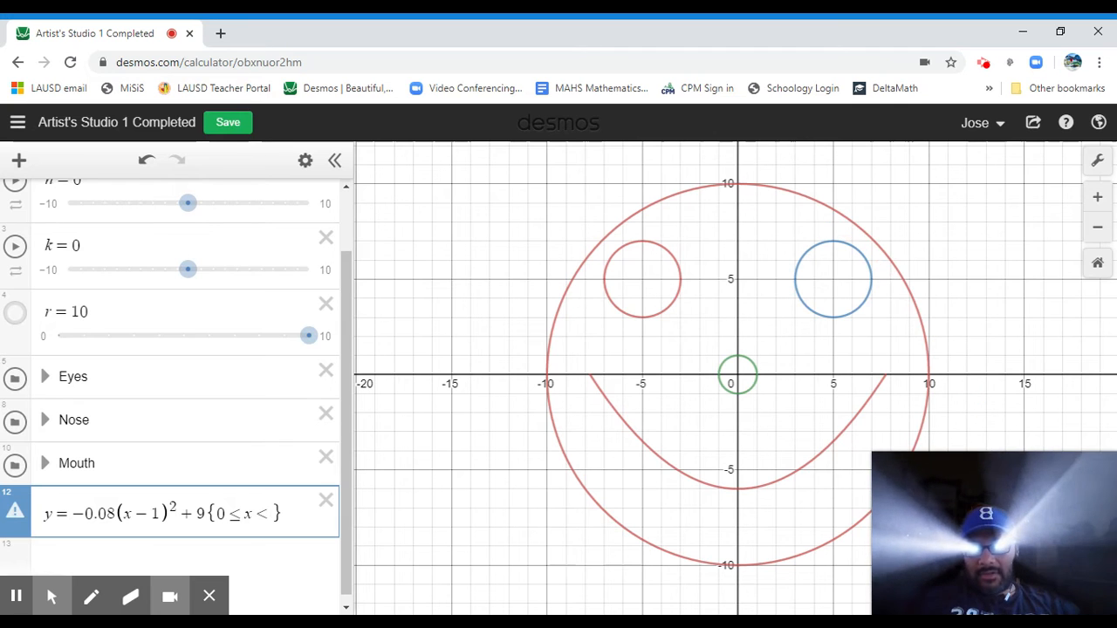
pyautogui.write('11')
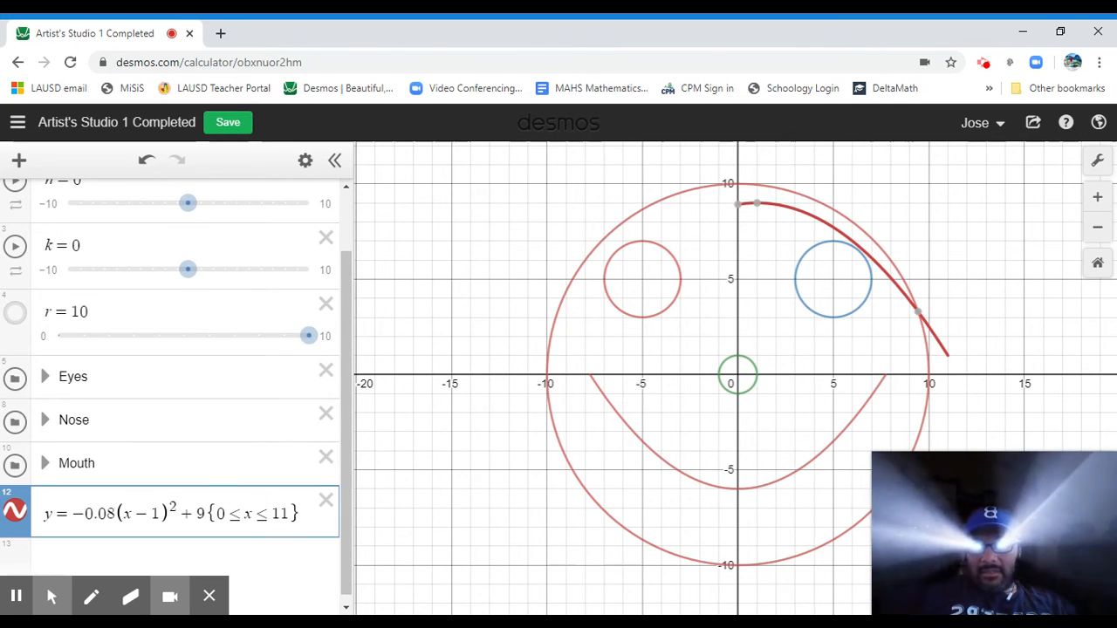
pyautogui.write('.5')
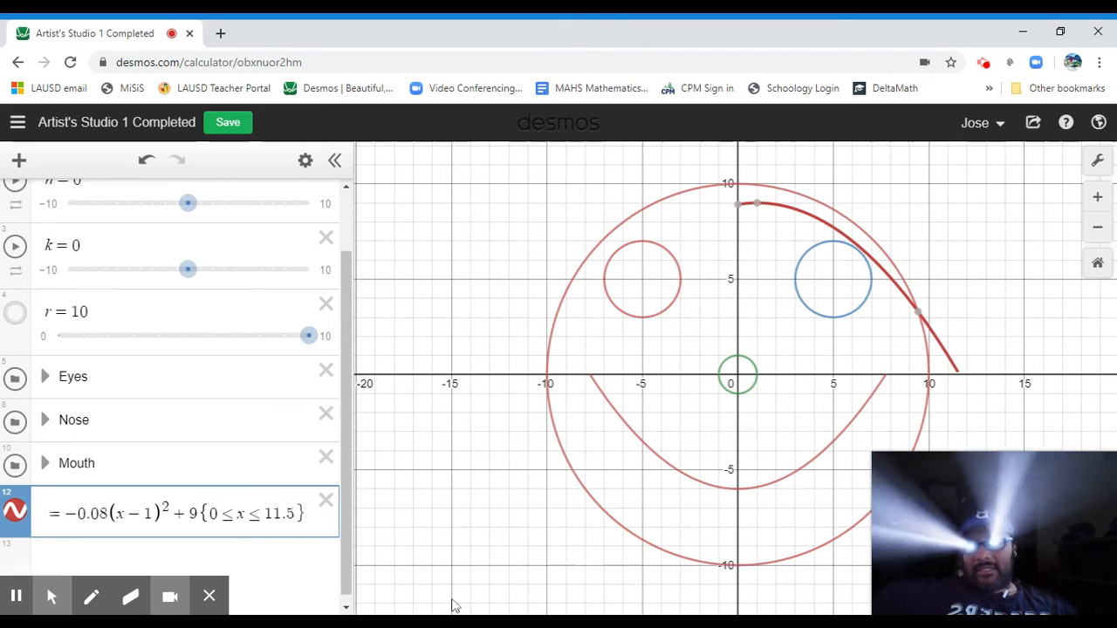
pyautogui.press('BackSpace')
pyautogui.press('BackSpace')
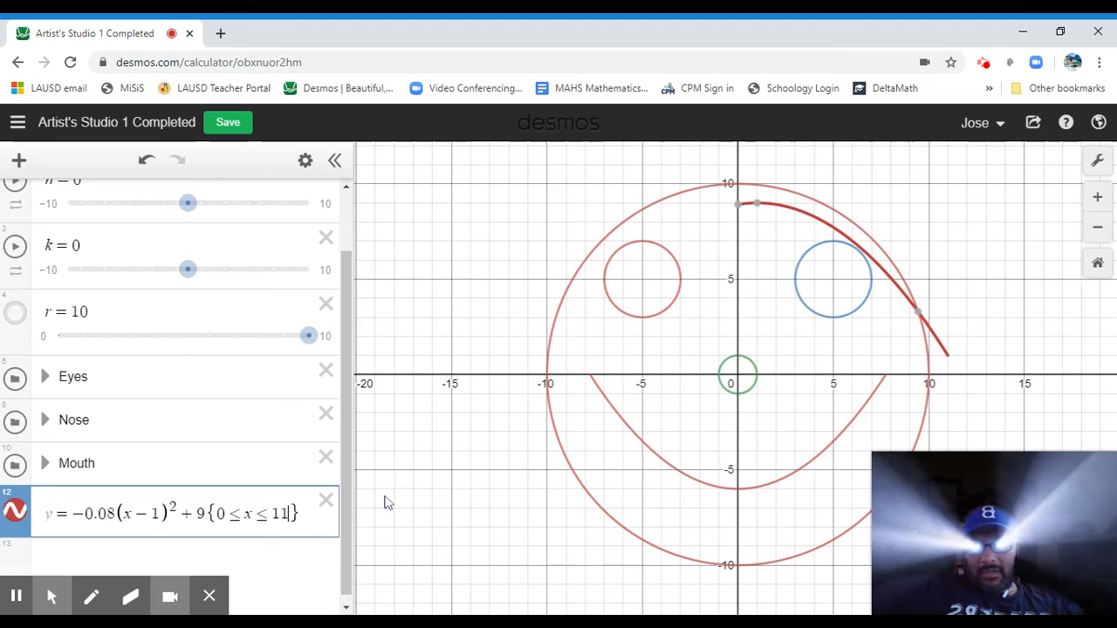
# Change the curve's colour to black.
pyautogui.click(306, 160)
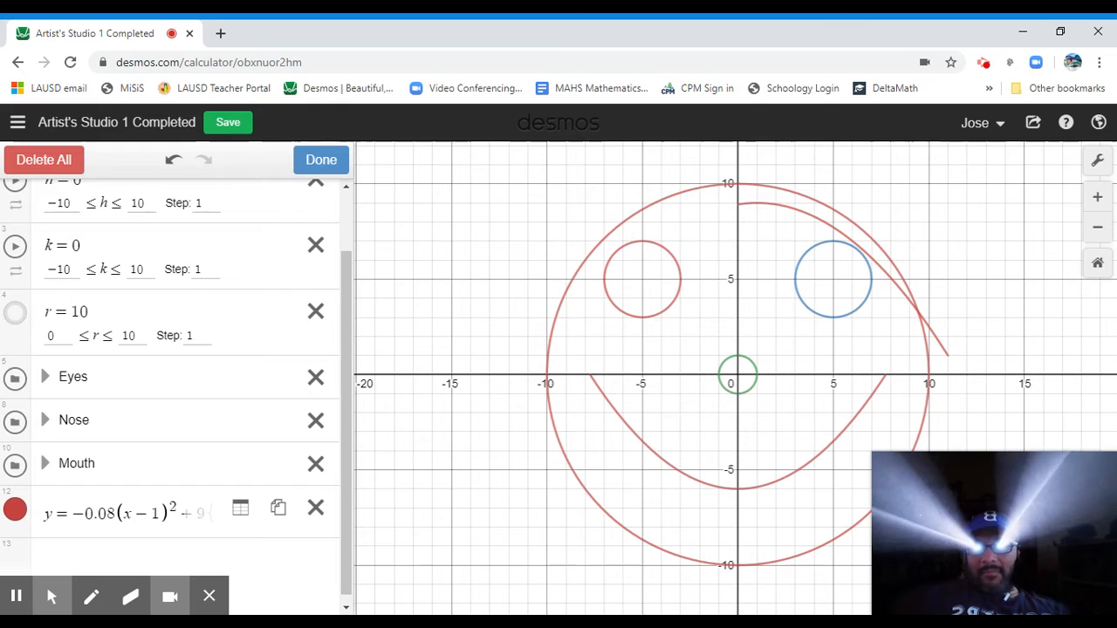
pyautogui.click(15, 509)
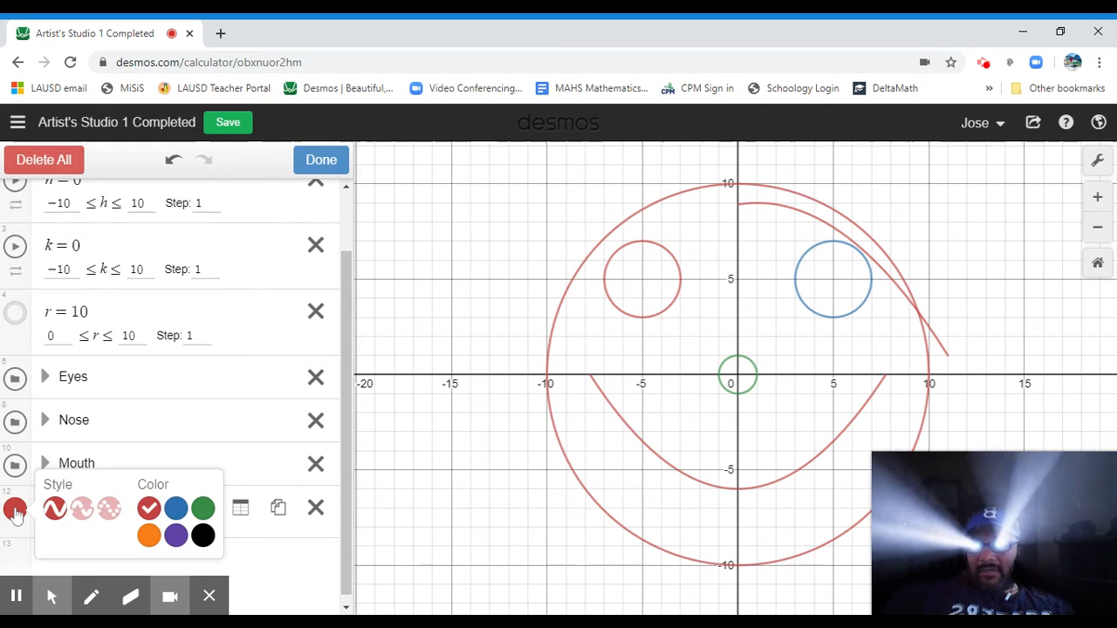
pyautogui.click(202, 535)
pyautogui.click(321, 159)
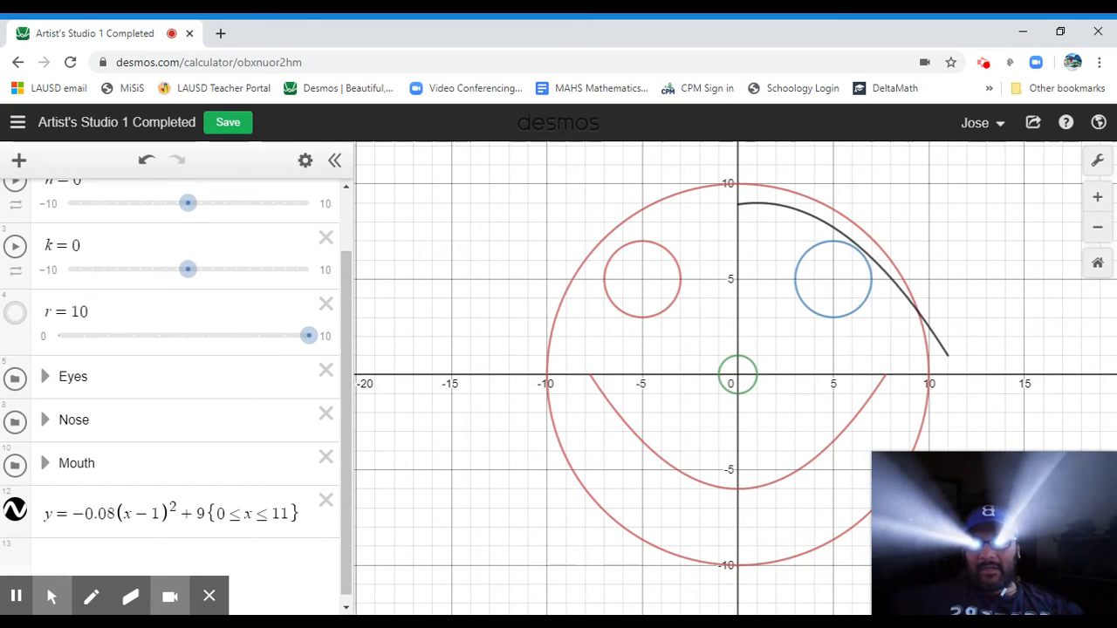
# Duplicate the curve's expression on a new line and change its constant term to 9.5.
pyautogui.click(305, 514)
pyautogui.moveTo(305, 514); pyautogui.dragTo(44, 514)
pyautogui.hotkey('ctrl', 'c')
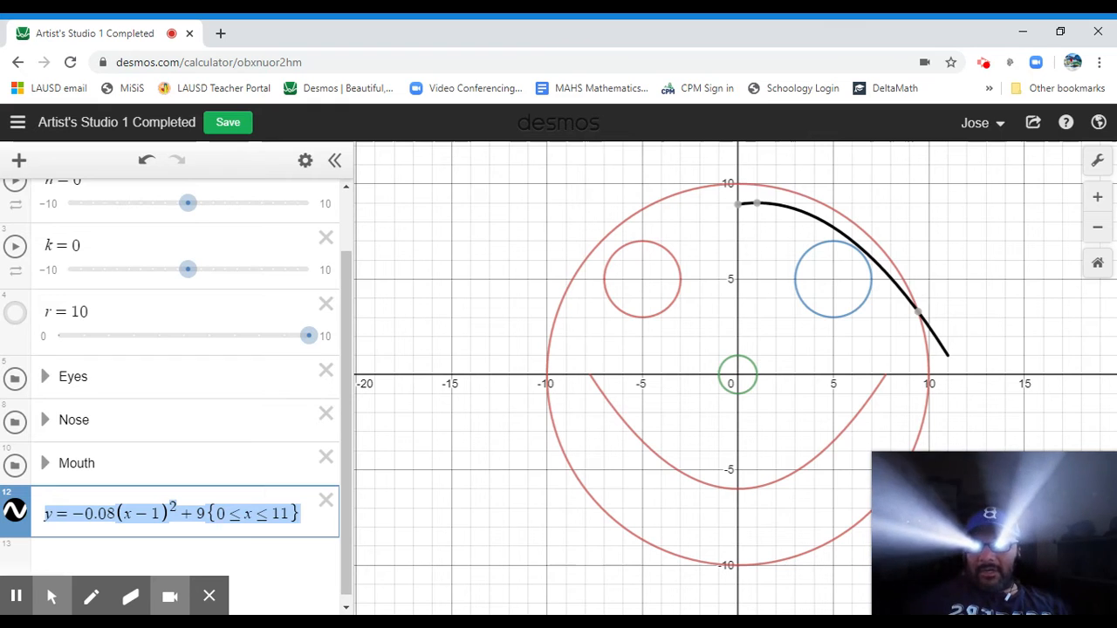
pyautogui.press('Return')
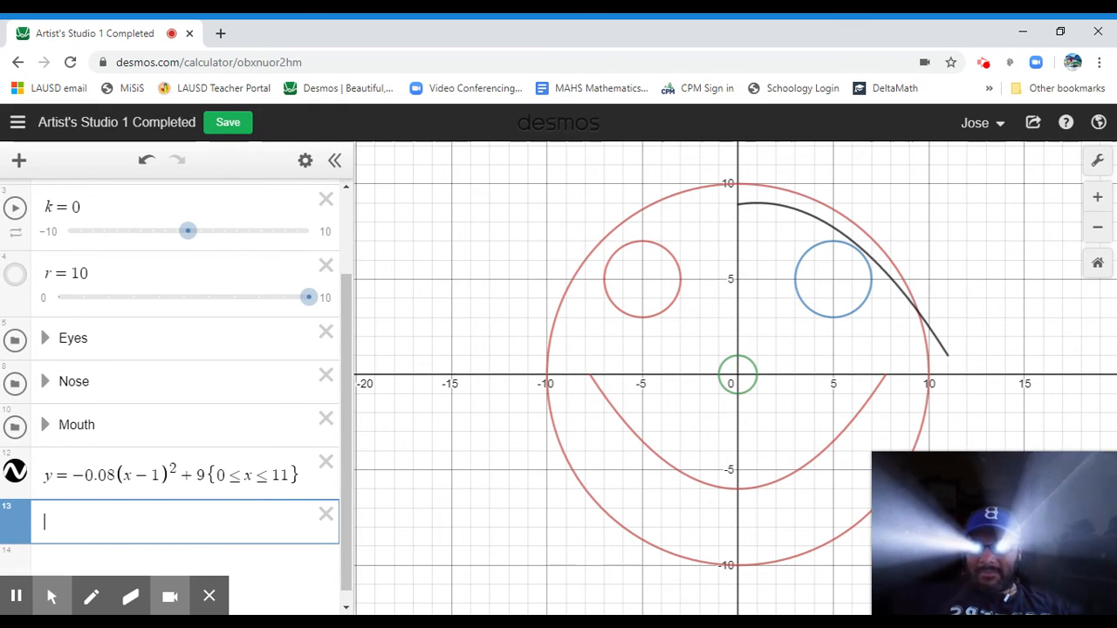
pyautogui.write('y=-0.08(x-1)^2+9{0≤x≤11}')
pyautogui.press('Left')
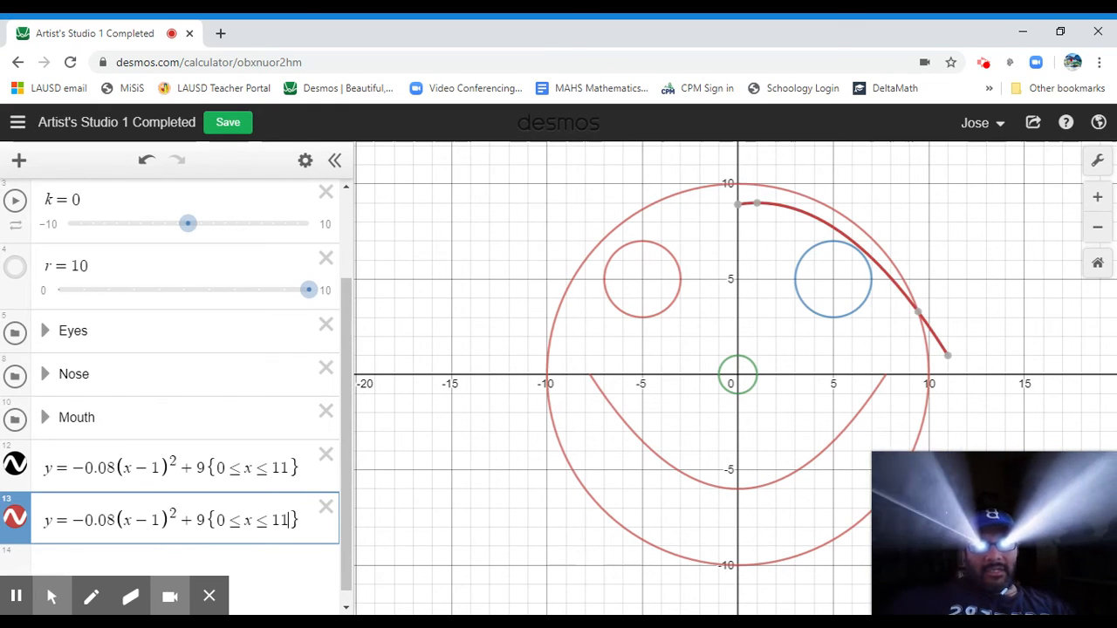
pyautogui.press('Left')
pyautogui.press('Left')
pyautogui.press('Left')
pyautogui.press('Left')
pyautogui.press('Left')
pyautogui.press('Left')
pyautogui.press('Left')
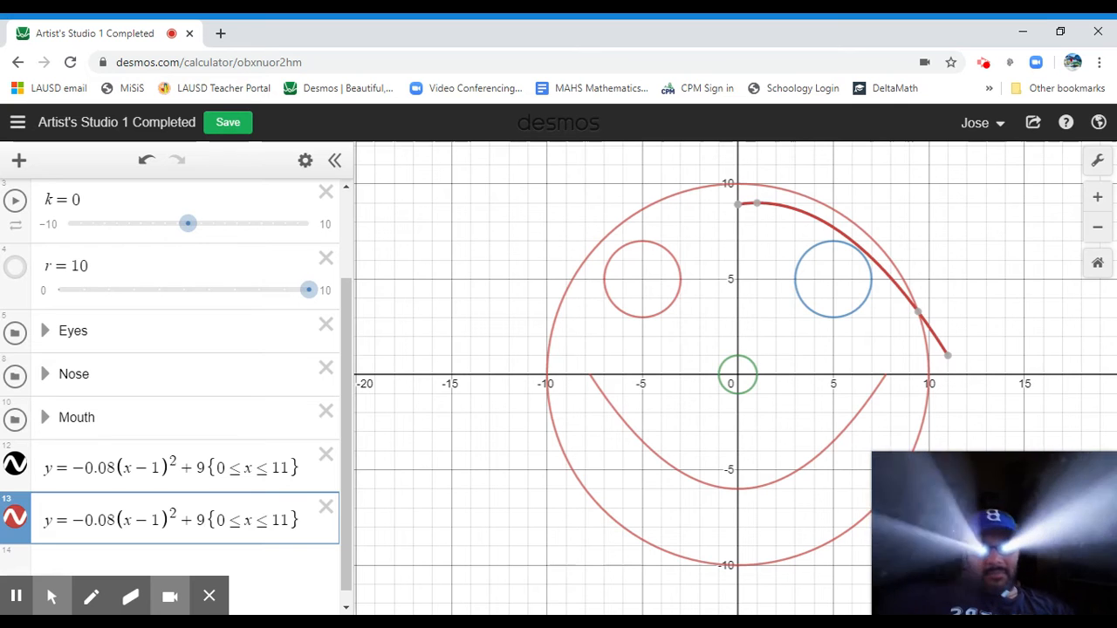
pyautogui.write('.5')
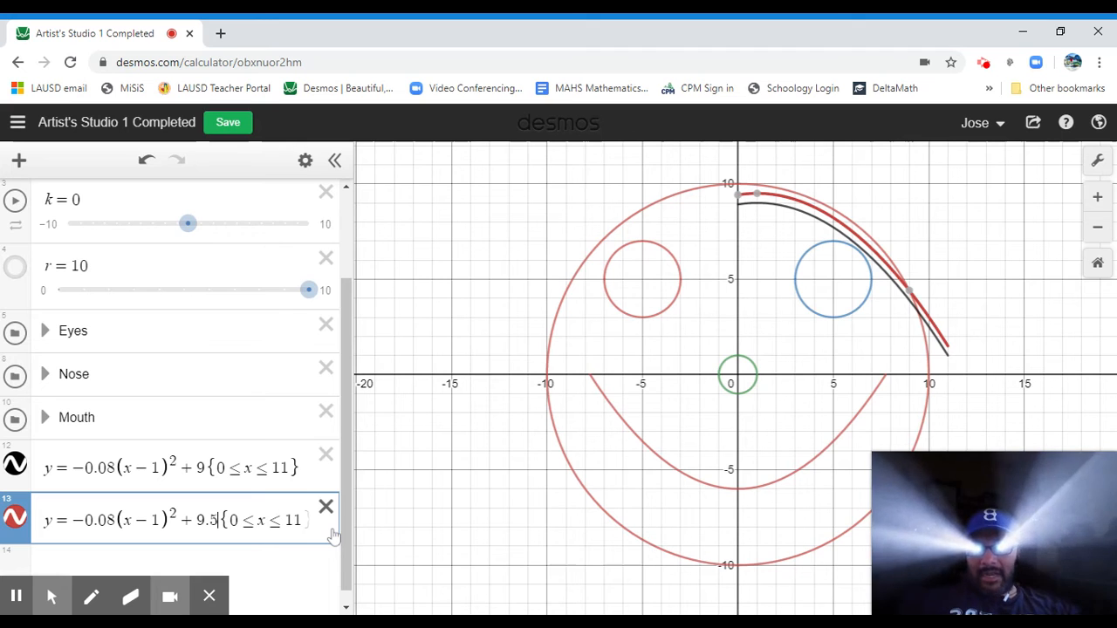
# Duplicate the curve's expression on a new line and change its constant term to 10.
pyautogui.press('Return')
pyautogui.hotkey('ctrl', 'v')
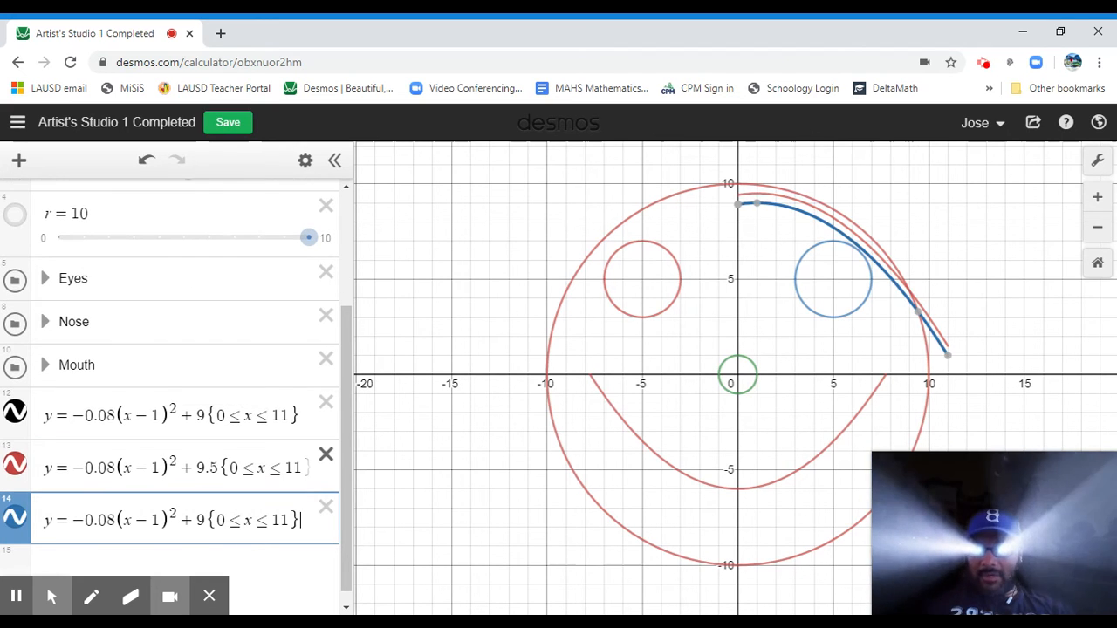
pyautogui.press('Left')
pyautogui.press('Left')
pyautogui.press('Left')
pyautogui.press('Left')
pyautogui.press('Left')
pyautogui.press('Left')
pyautogui.press('Left')
pyautogui.press('Left')
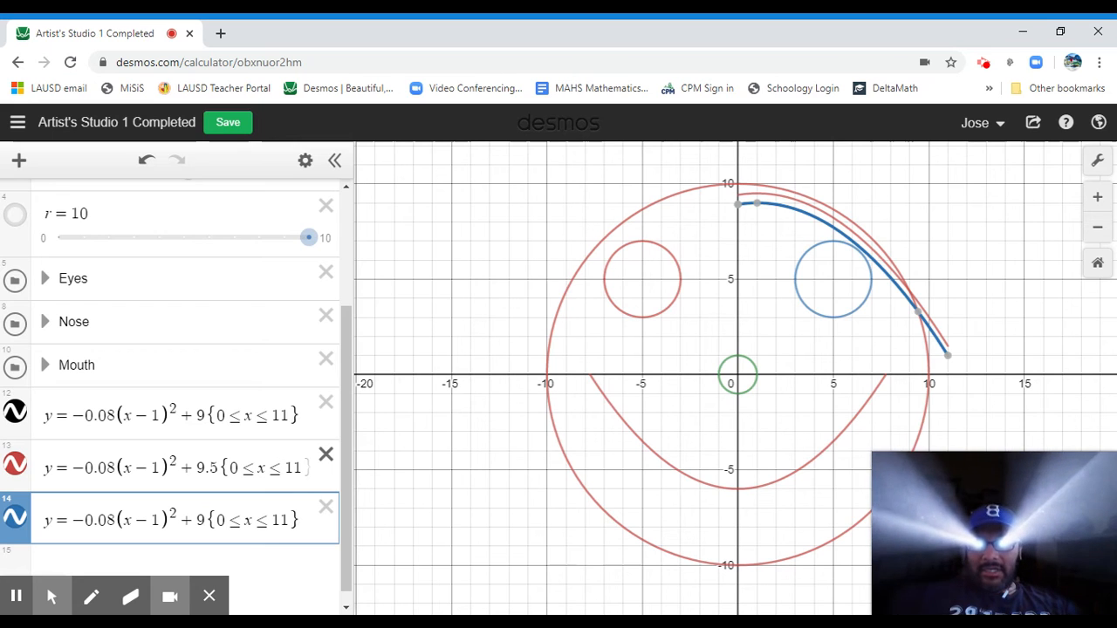
pyautogui.press('BackSpace')
pyautogui.write('10')
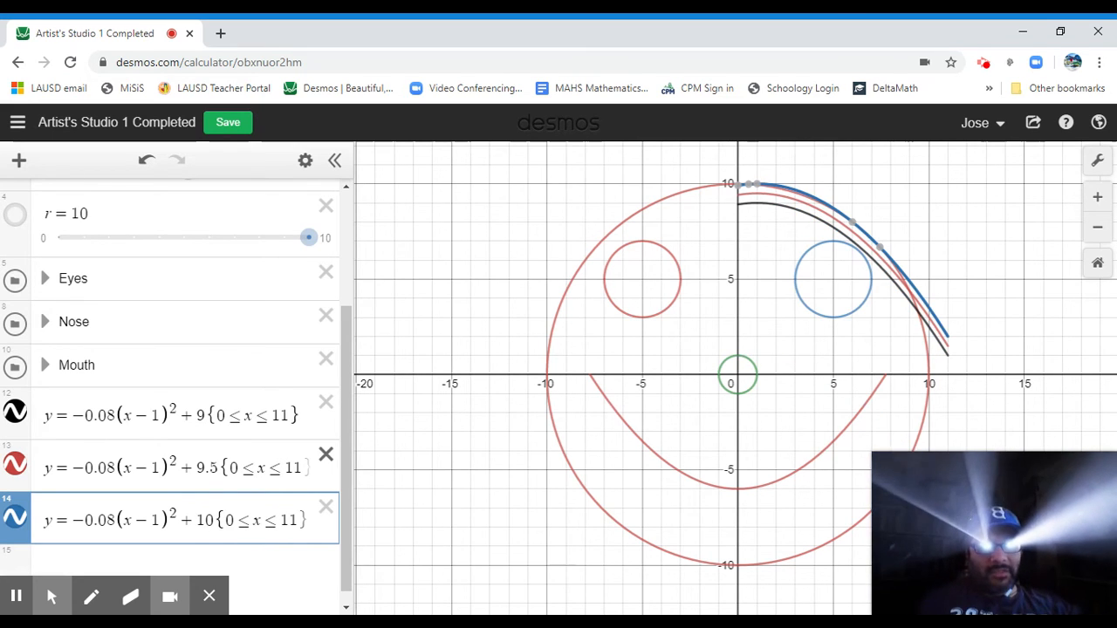
# Change the colours of the 9.5 and 10 curves to black.
pyautogui.click(305, 164)
pyautogui.click(16, 463)
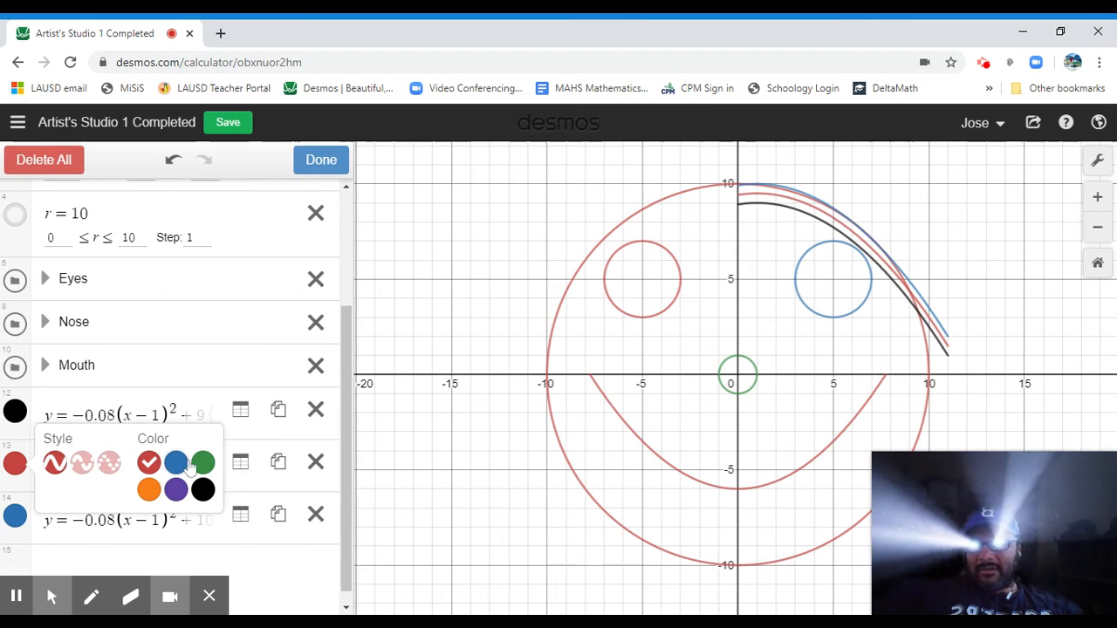
pyautogui.click(203, 489)
pyautogui.click(15, 515)
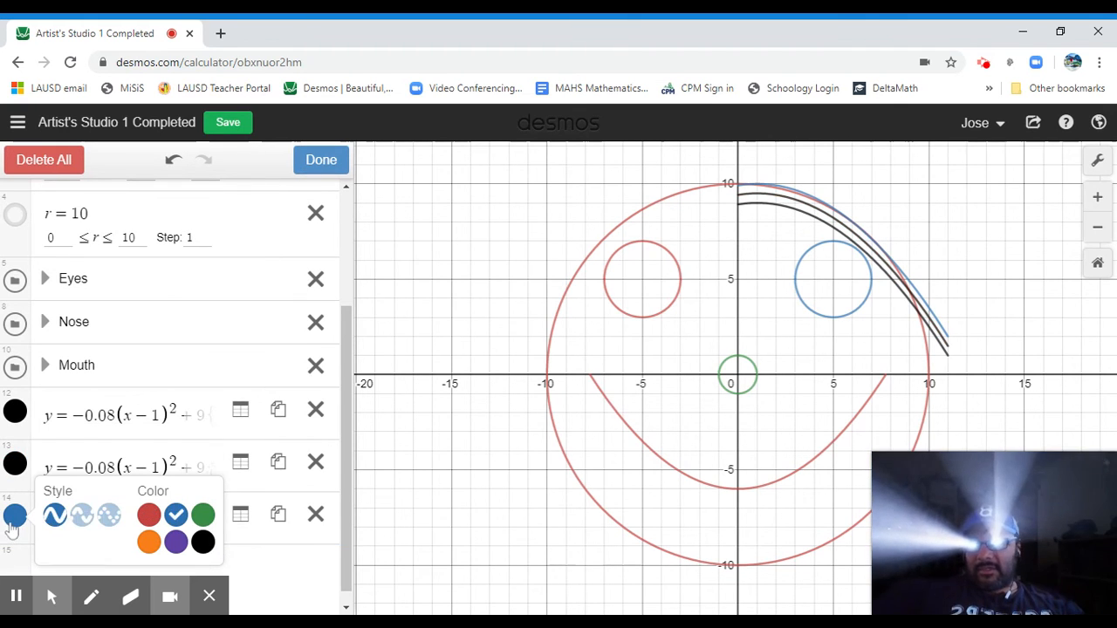
pyautogui.click(203, 542)
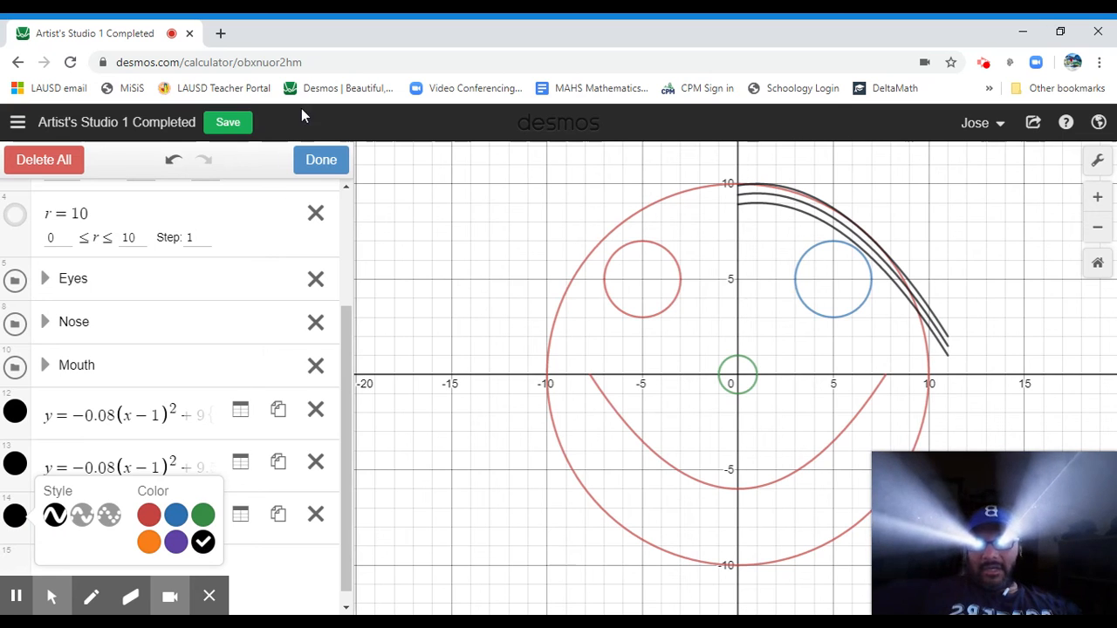
pyautogui.click(321, 163)
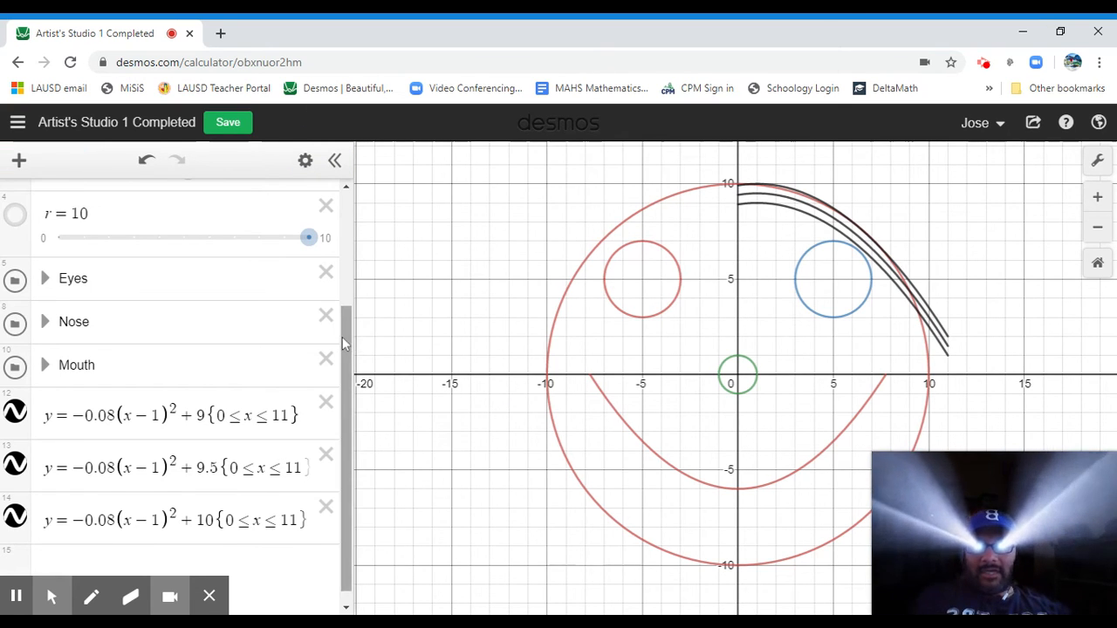
# Paste a copy of the first curve on a new line and restrict its domain to -11 ≤ x ≤ 0.
pyautogui.scroll(-1, 342, 337)
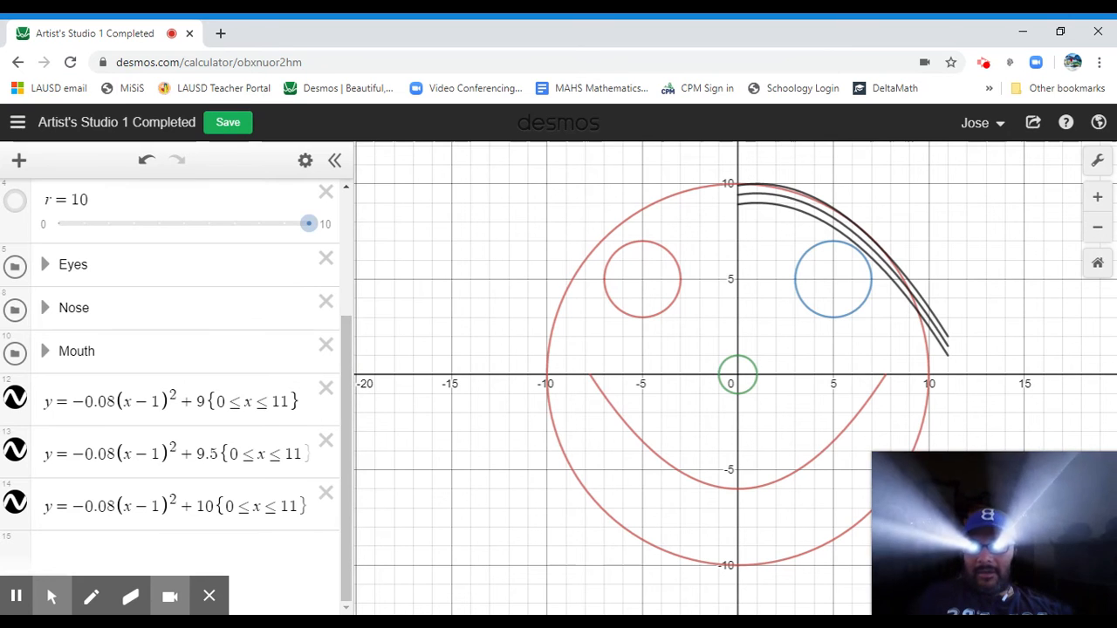
pyautogui.click(107, 506)
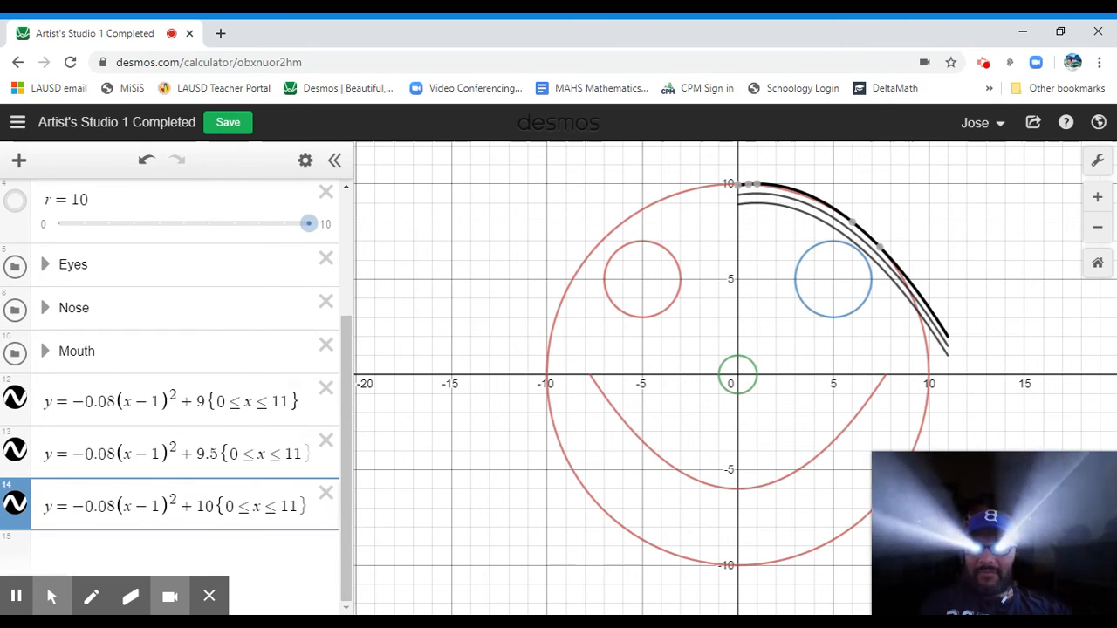
pyautogui.press('Return')
pyautogui.hotkey('ctrl', 'v')
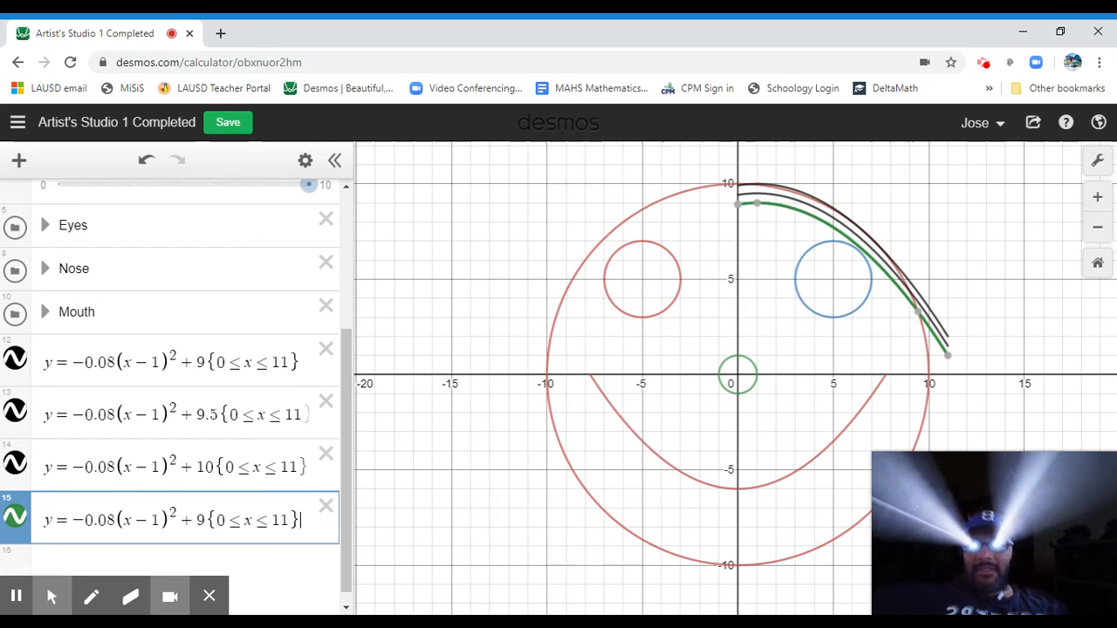
pyautogui.press('Left')
pyautogui.press('Left')
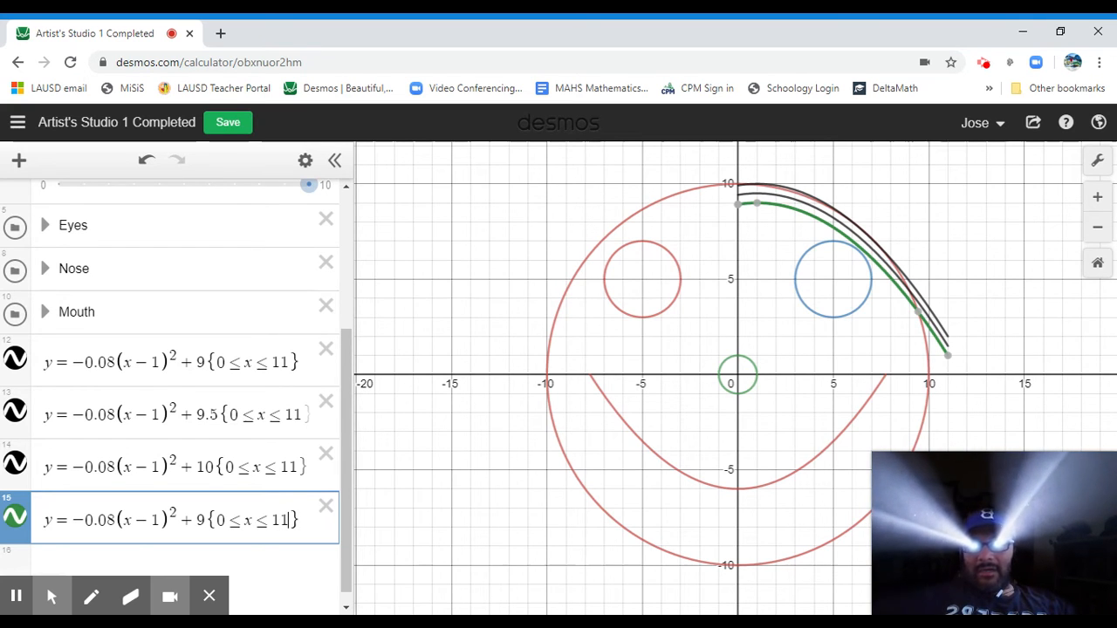
pyautogui.press('BackSpace')
pyautogui.press('Delete')
pyautogui.write('0')
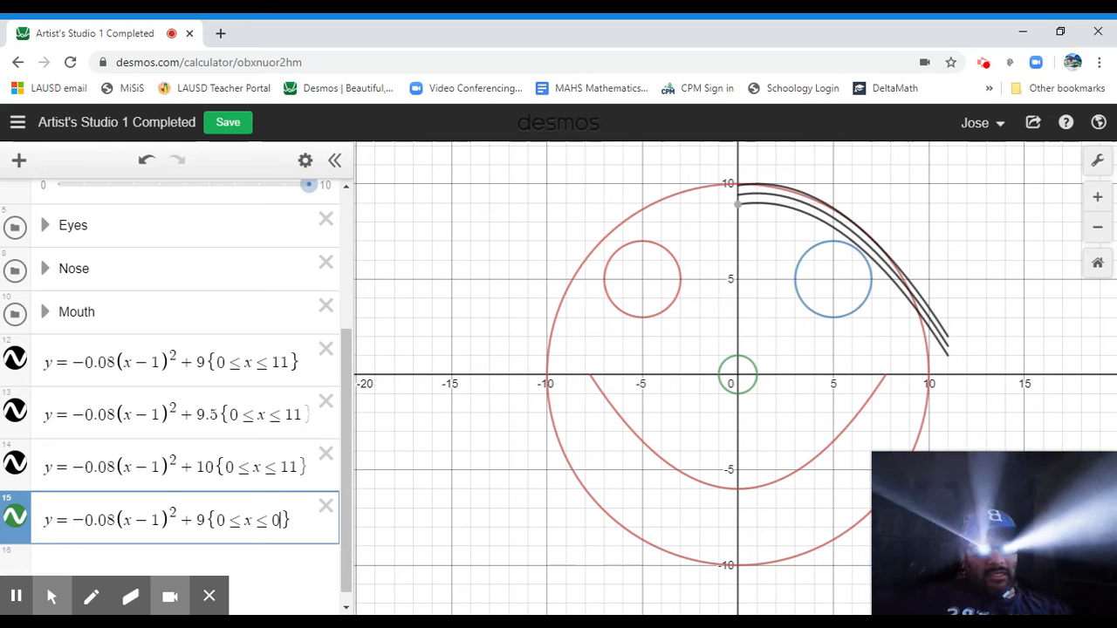
pyautogui.press('Left')
pyautogui.press('Left')
pyautogui.press('Left')
pyautogui.press('Left')
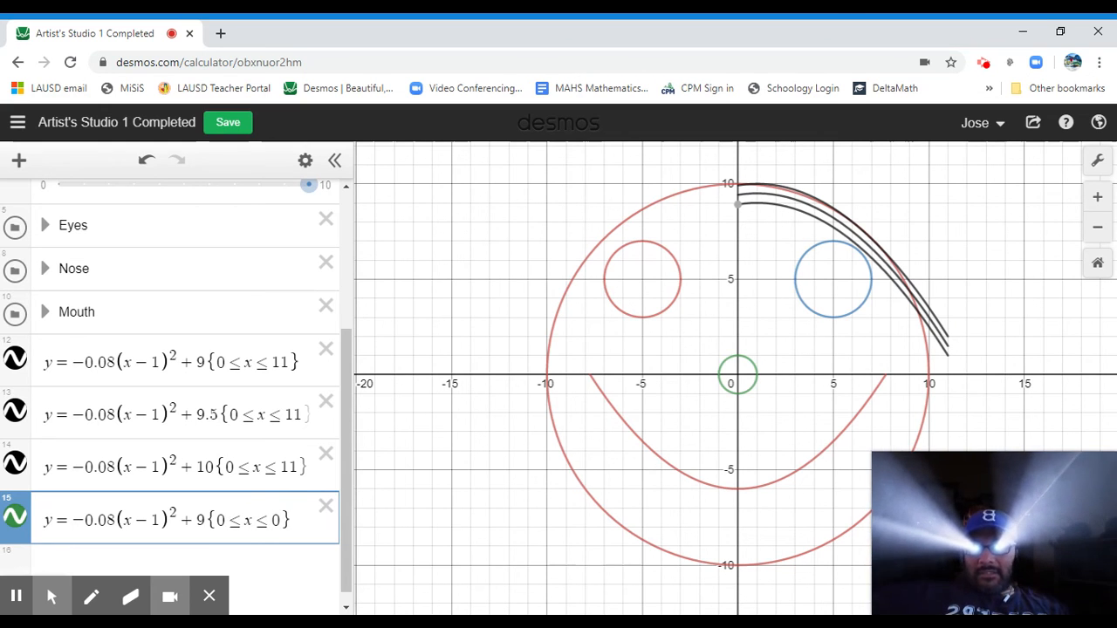
pyautogui.press('BackSpace')
pyautogui.write('-11')
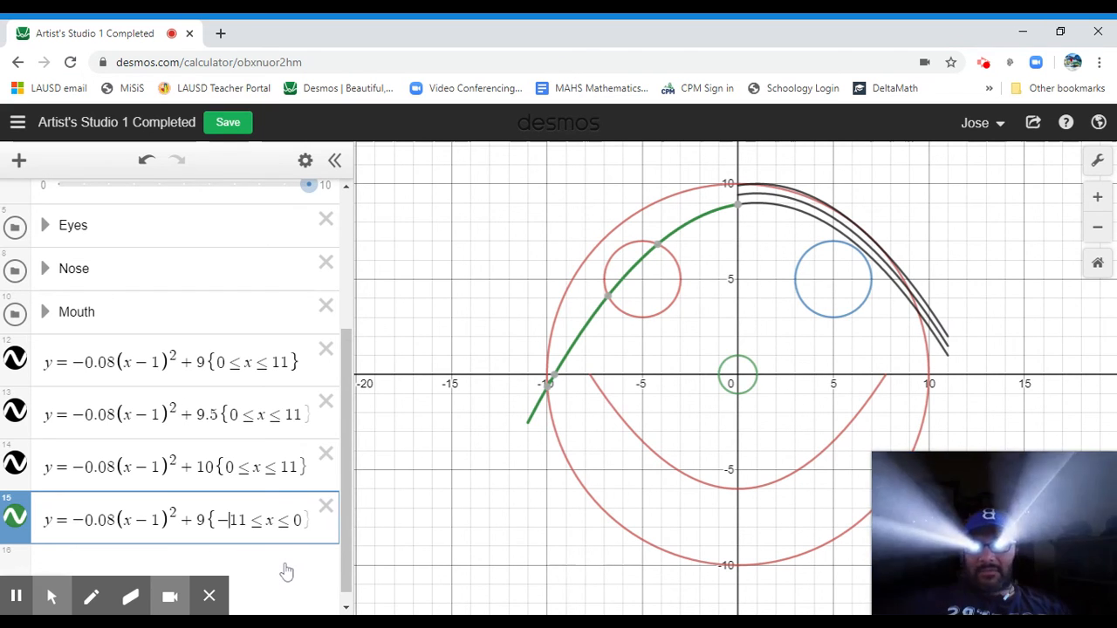
# Shift the new curve left by rewriting (x - 1) as (x + 1).
pyautogui.press('Left')
pyautogui.press('Left')
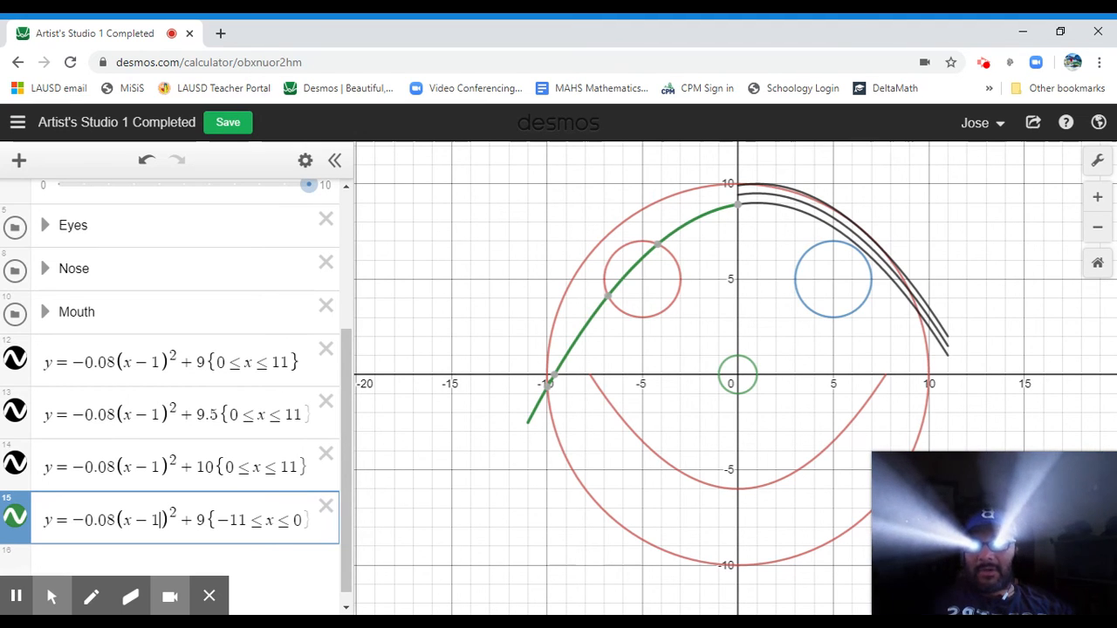
pyautogui.press('BackSpace')
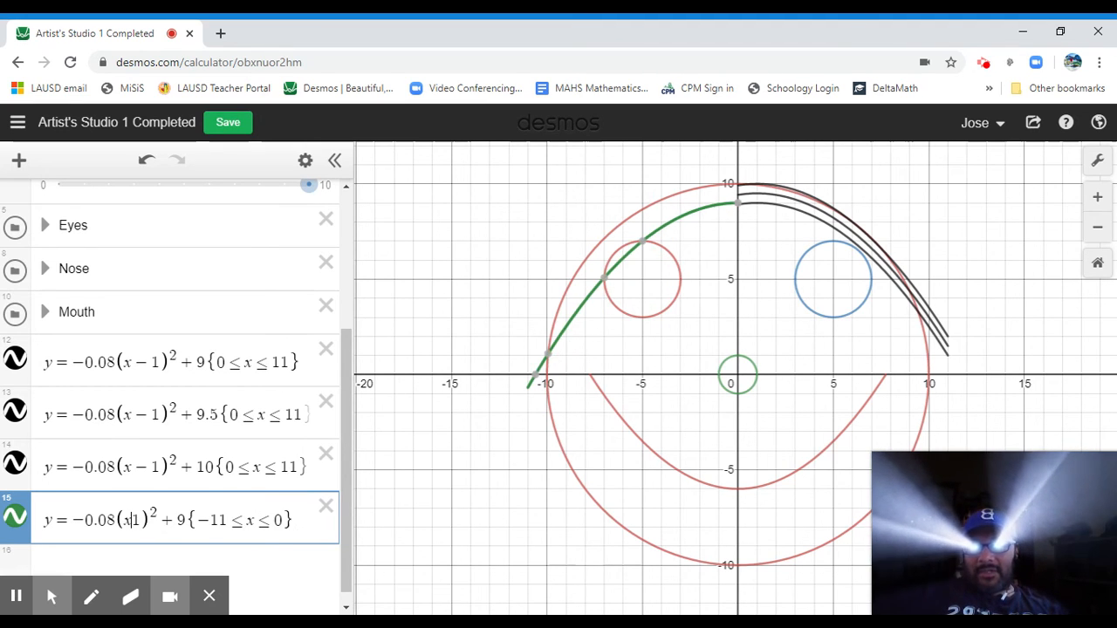
pyautogui.write('+')
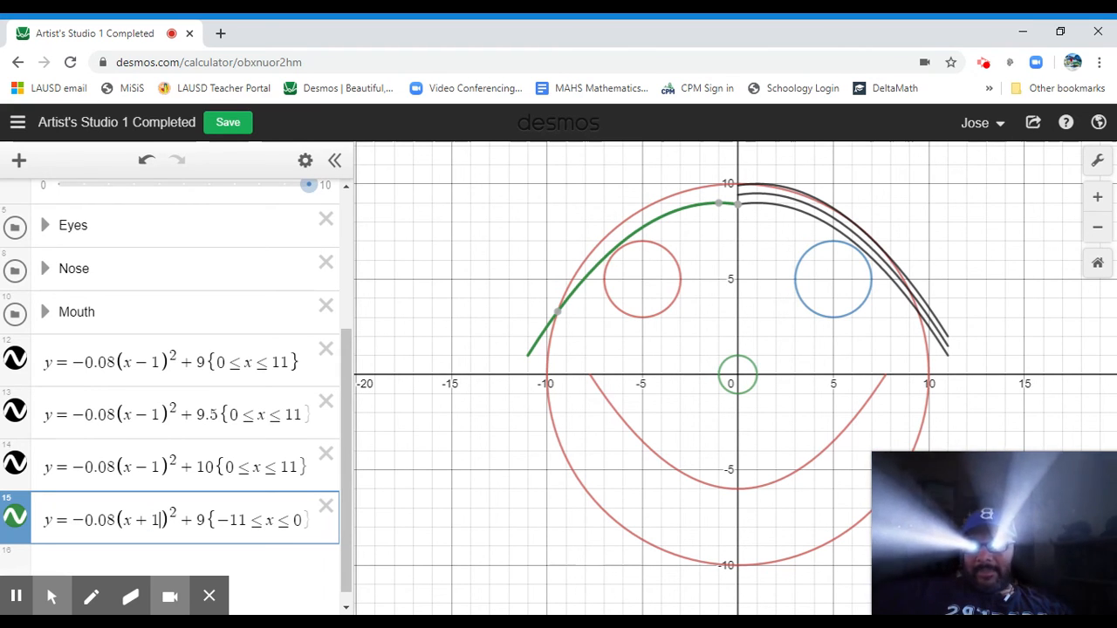
# Duplicate the left curve's expression on a new line and change its constant term to 9.5.
pyautogui.click(302, 520)
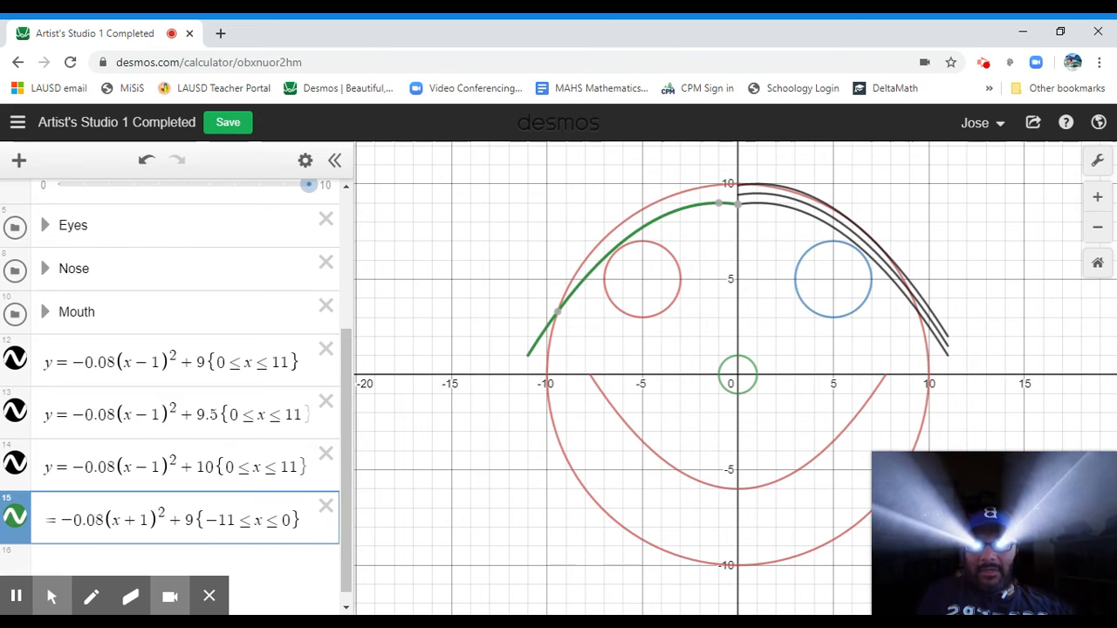
pyautogui.hotkey('shift', 'Left')
pyautogui.hotkey('shift', 'Left')
pyautogui.hotkey('shift', 'Left')
pyautogui.hotkey('shift', 'Left')
pyautogui.hotkey('shift', 'Left')
pyautogui.hotkey('shift', 'Left')
pyautogui.hotkey('shift', 'Left')
pyautogui.hotkey('shift', 'Left')
pyautogui.hotkey('shift', 'Left')
pyautogui.hotkey('shift', 'Left')
pyautogui.hotkey('shift', 'Left')
pyautogui.hotkey('shift', 'Left')
pyautogui.hotkey('ctrl', 'c')
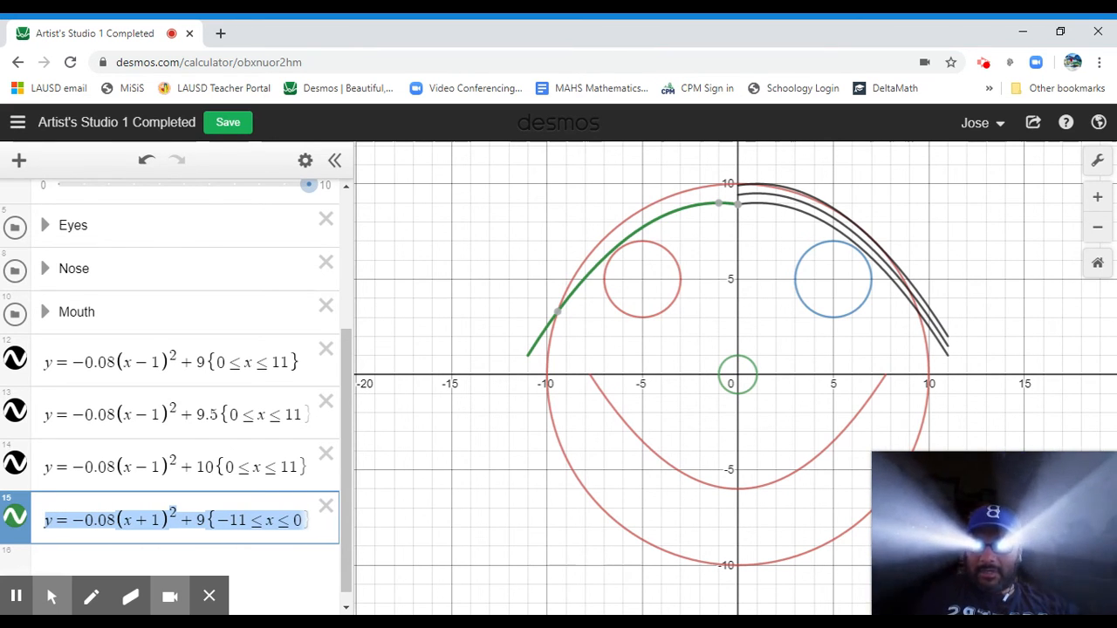
pyautogui.press('Return')
pyautogui.hotkey('ctrl', 'v')
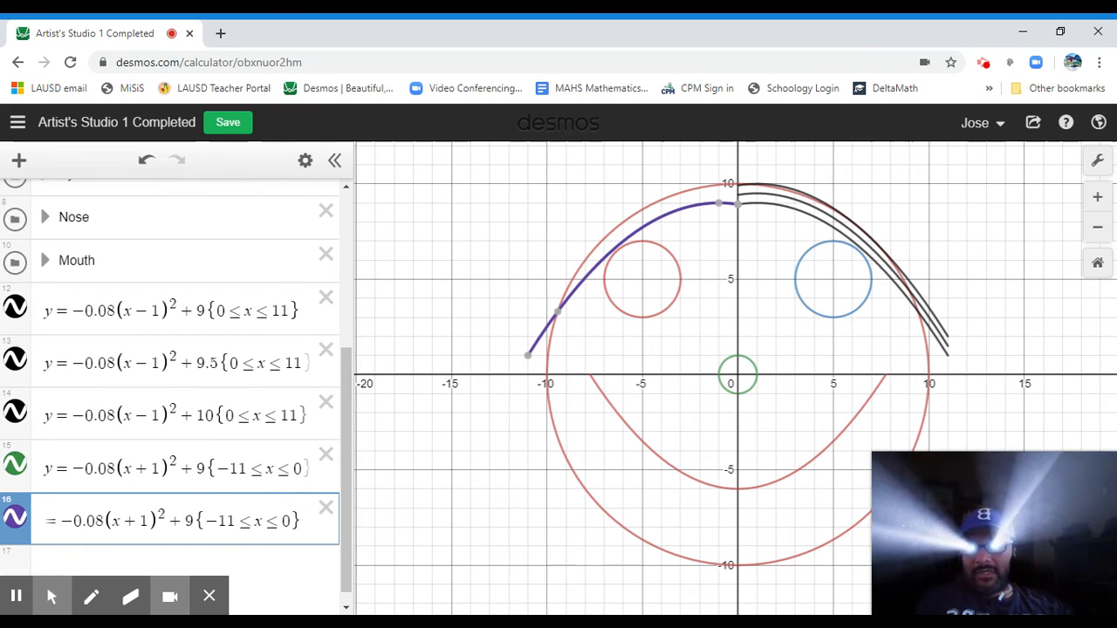
pyautogui.write('.5')
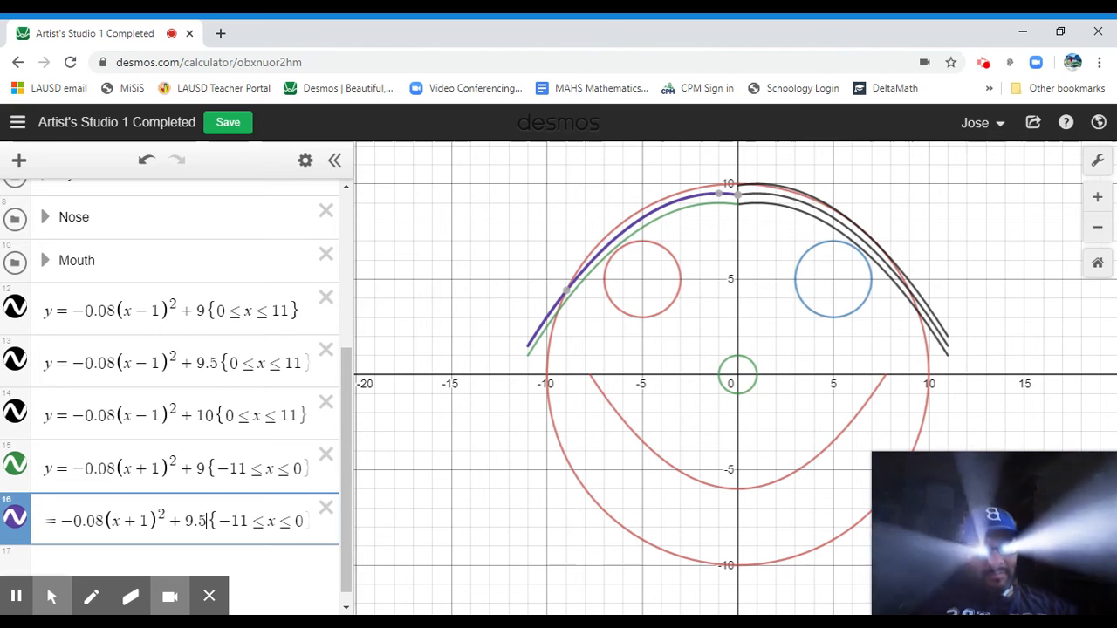
# Duplicate the left curve's expression again on a new line with a constant term of 10.
pyautogui.press('Return')
pyautogui.write('y=−0.08(x+1)^2+9{−11≤x≤0}')
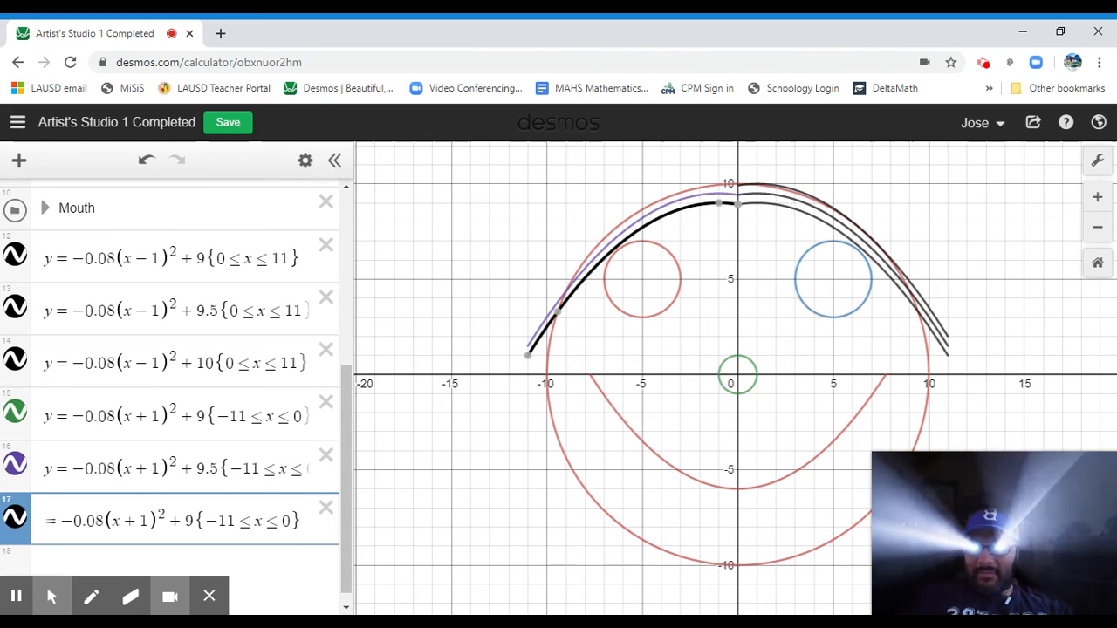
pyautogui.press('Left')
pyautogui.press('Left')
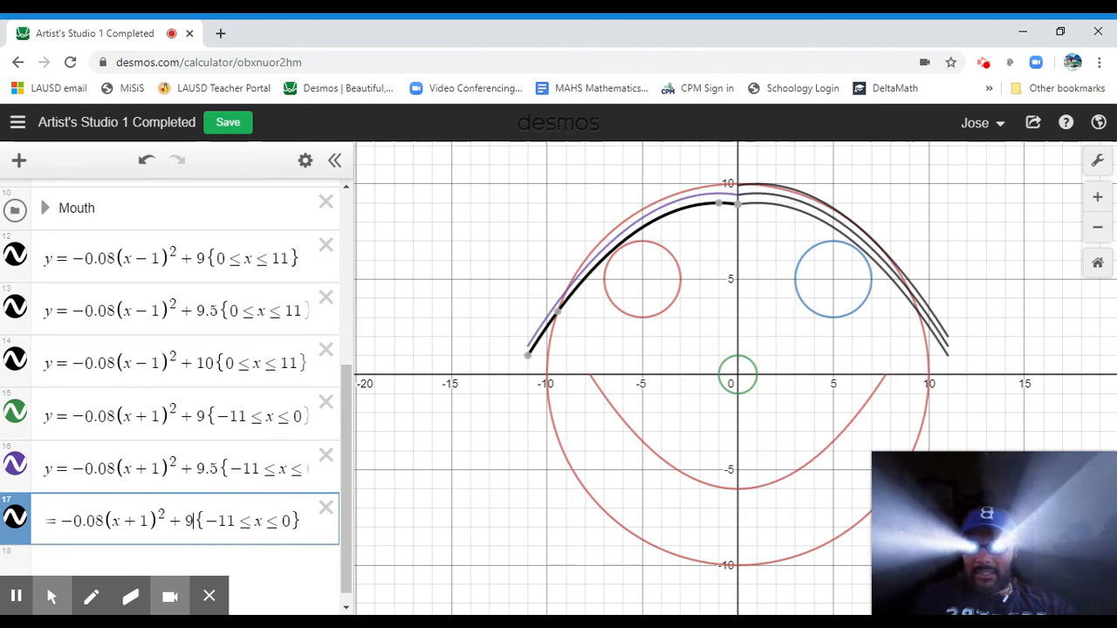
pyautogui.press('BackSpace')
pyautogui.write('10')
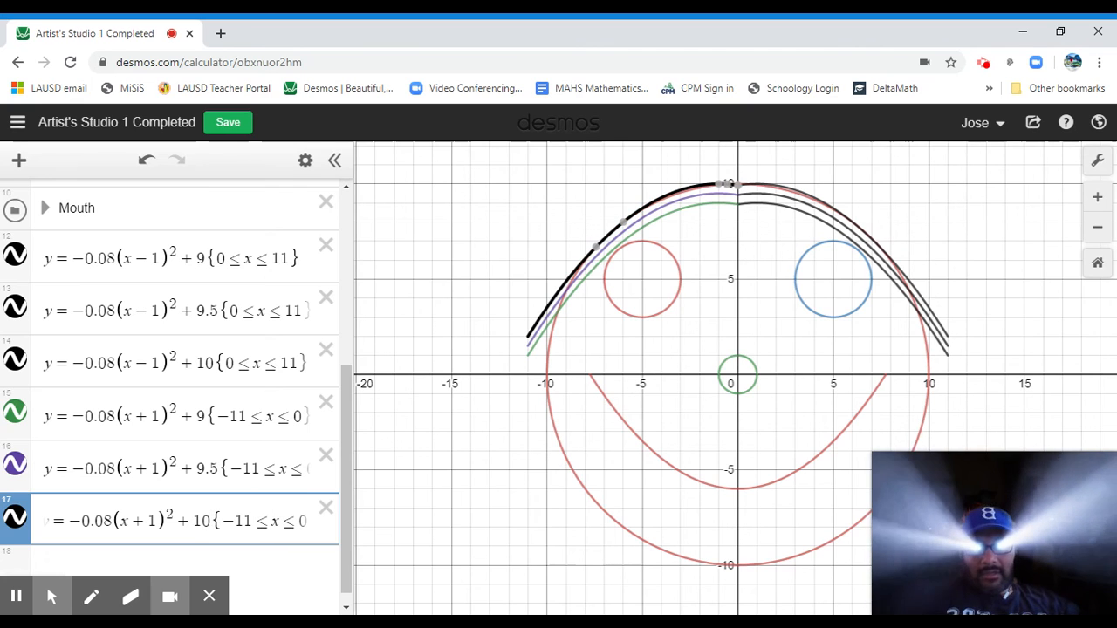
# Change the colours of the three left-side curves to black.
pyautogui.click(306, 160)
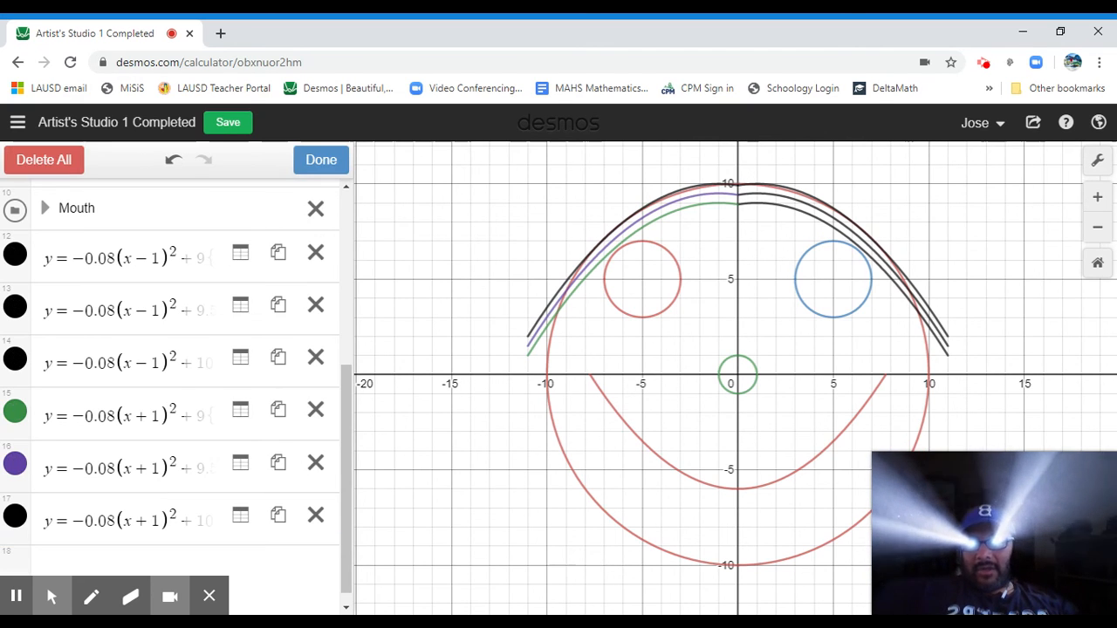
pyautogui.click(15, 414)
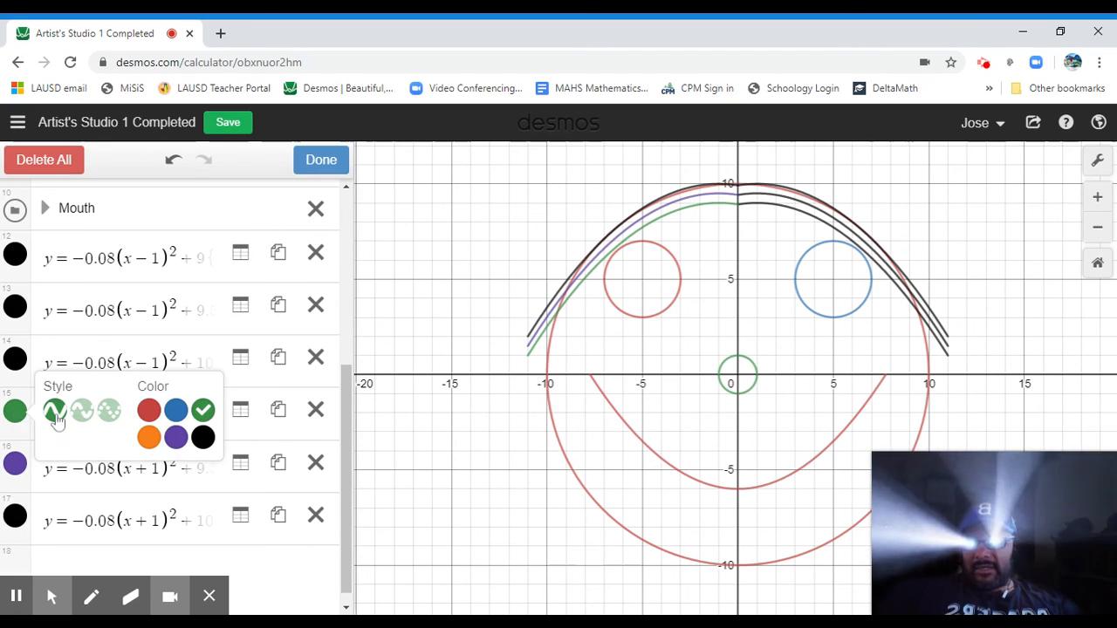
pyautogui.click(203, 437)
pyautogui.click(15, 463)
pyautogui.click(15, 463)
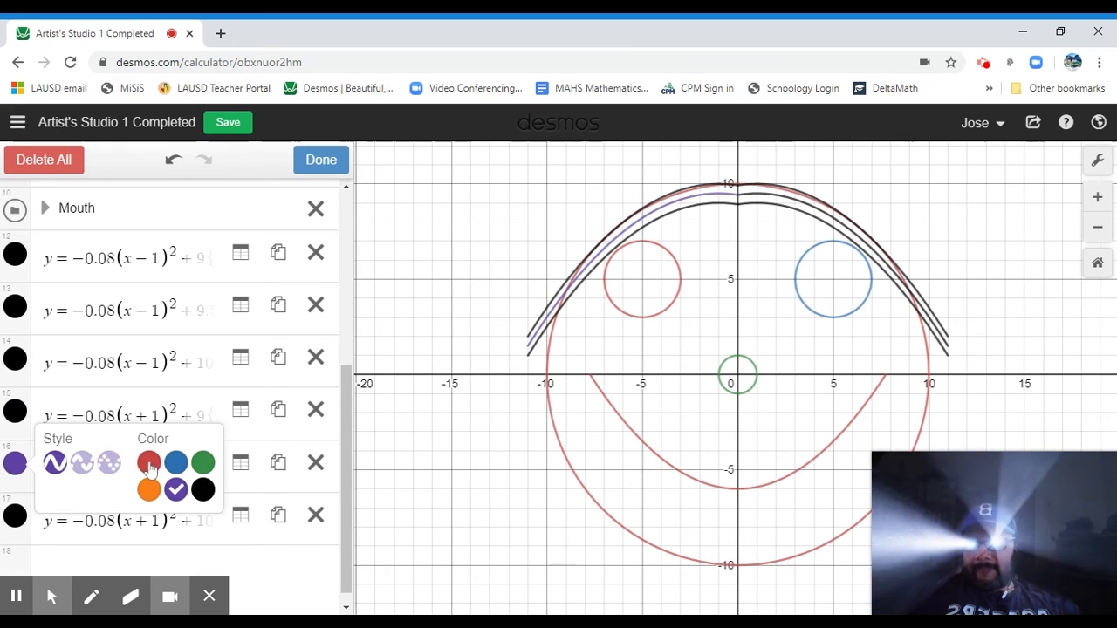
pyautogui.click(203, 489)
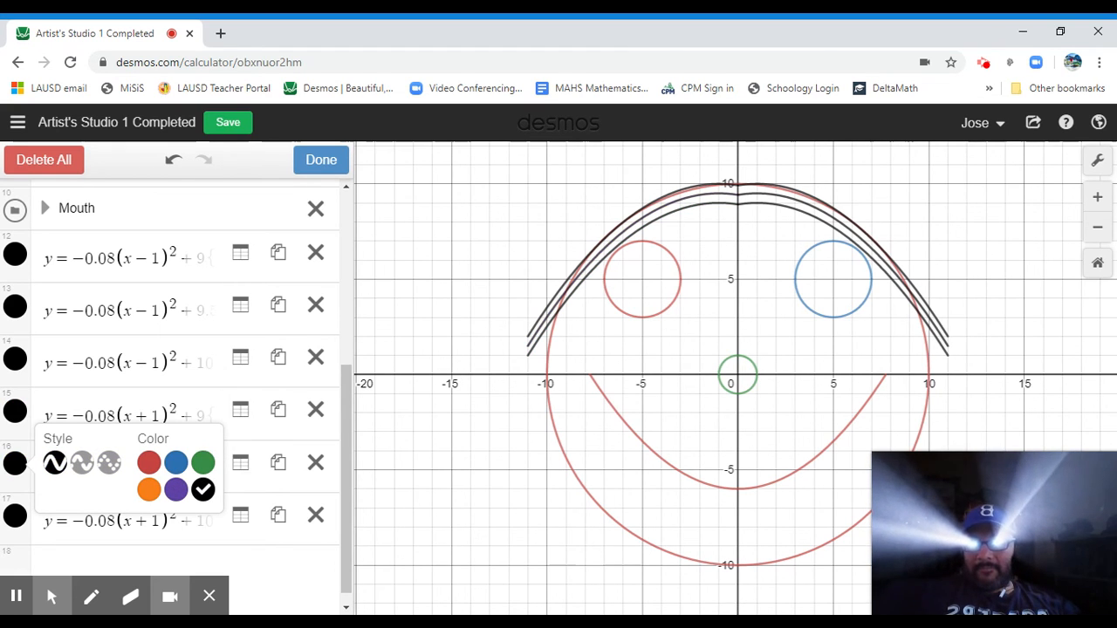
pyautogui.click(311, 166)
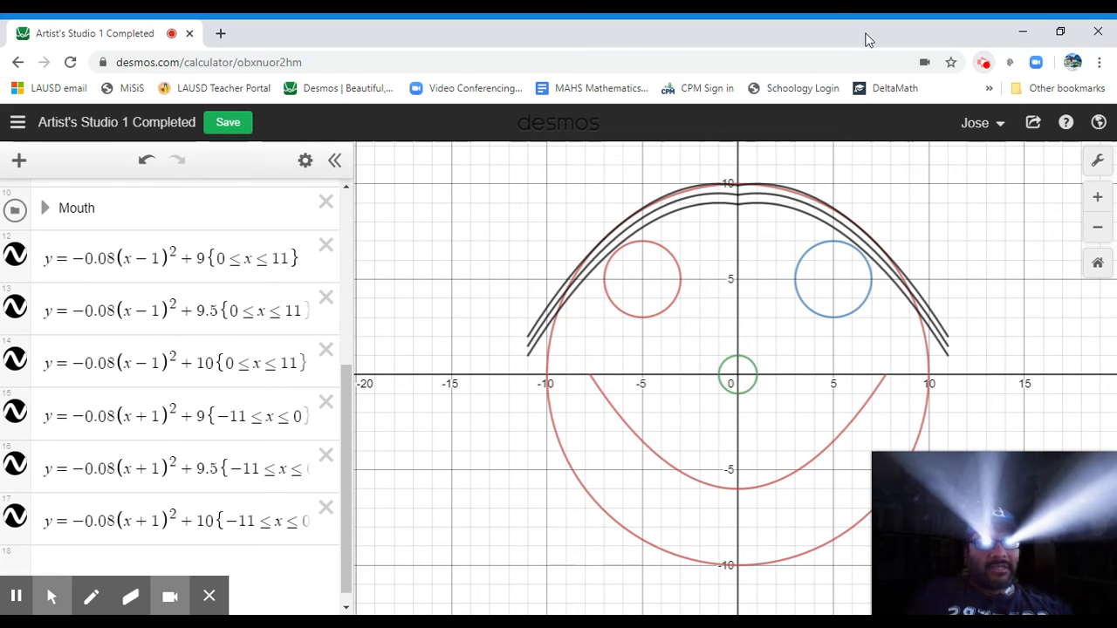
# Add a folder named Hair and move it below the Mouth folder so it holds the hair curves.
pyautogui.moveTo(345, 446); pyautogui.dragTo(357, 366)
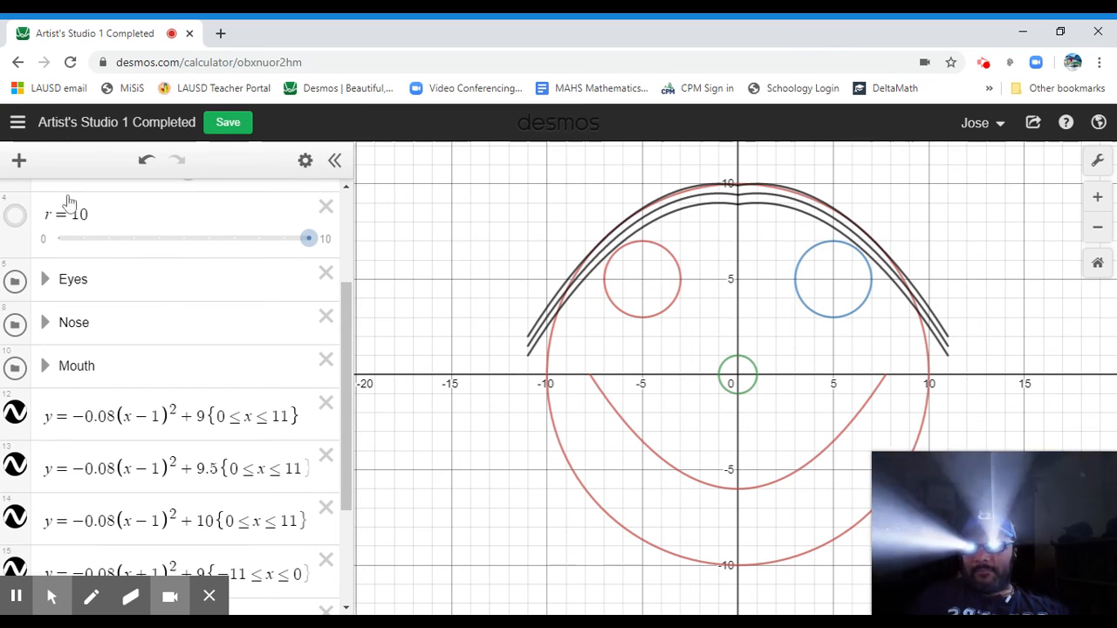
pyautogui.click(19, 159)
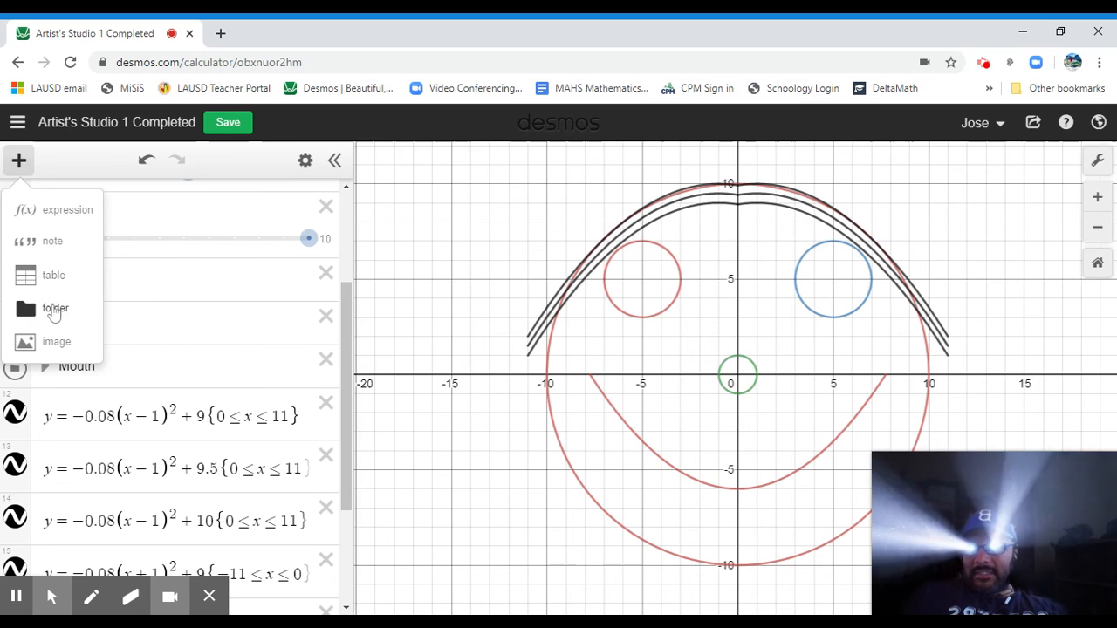
pyautogui.click(54, 310)
pyautogui.write('Hair')
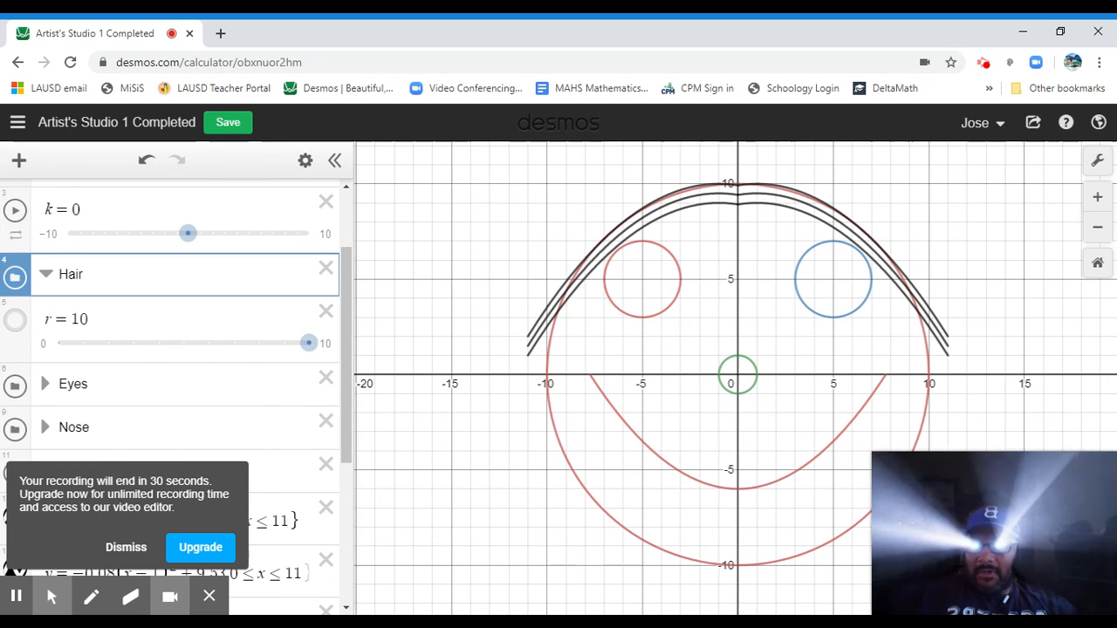
pyautogui.click(122, 546)
pyautogui.moveTo(23, 290); pyautogui.dragTo(17, 469)
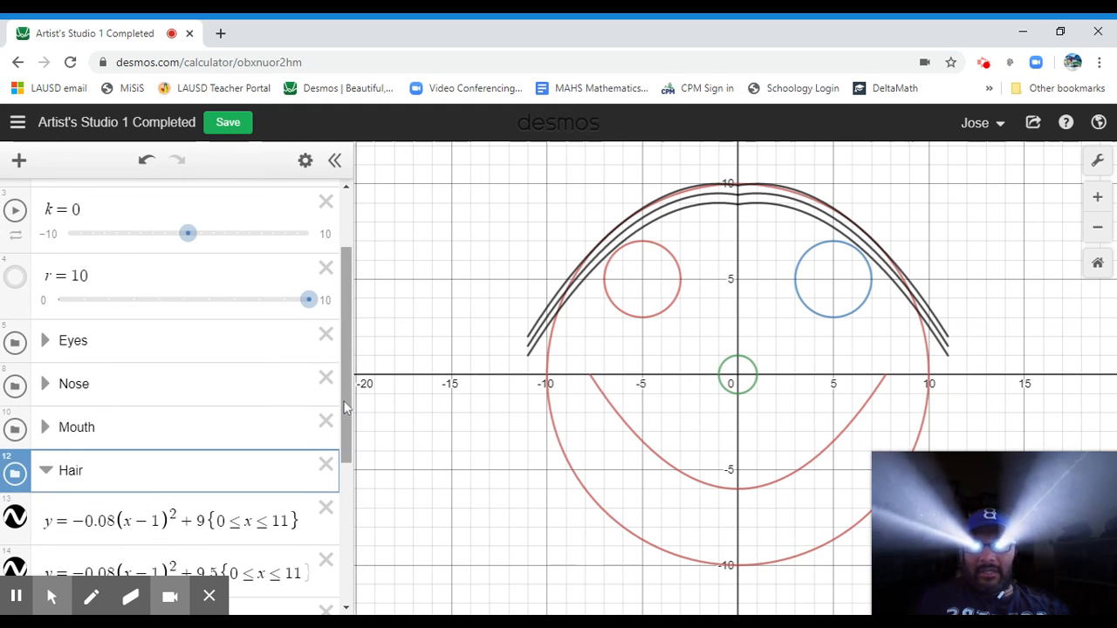
pyautogui.moveTo(347, 443); pyautogui.dragTo(359, 363)
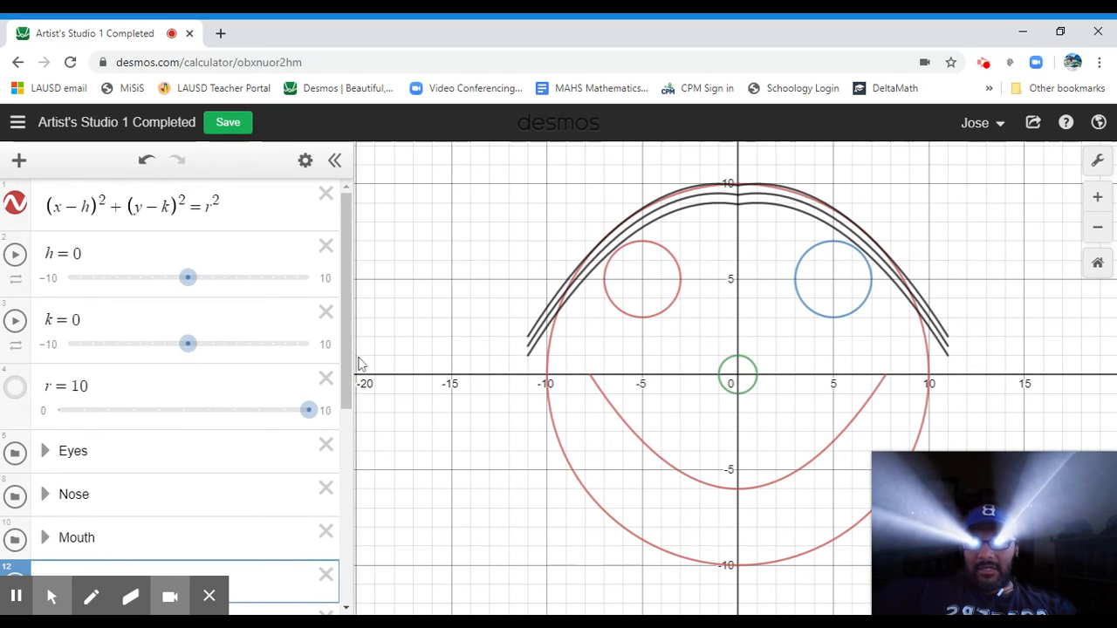
# Duplicate the graph under the title Artist's Studio 2.
pyautogui.click(1032, 122)
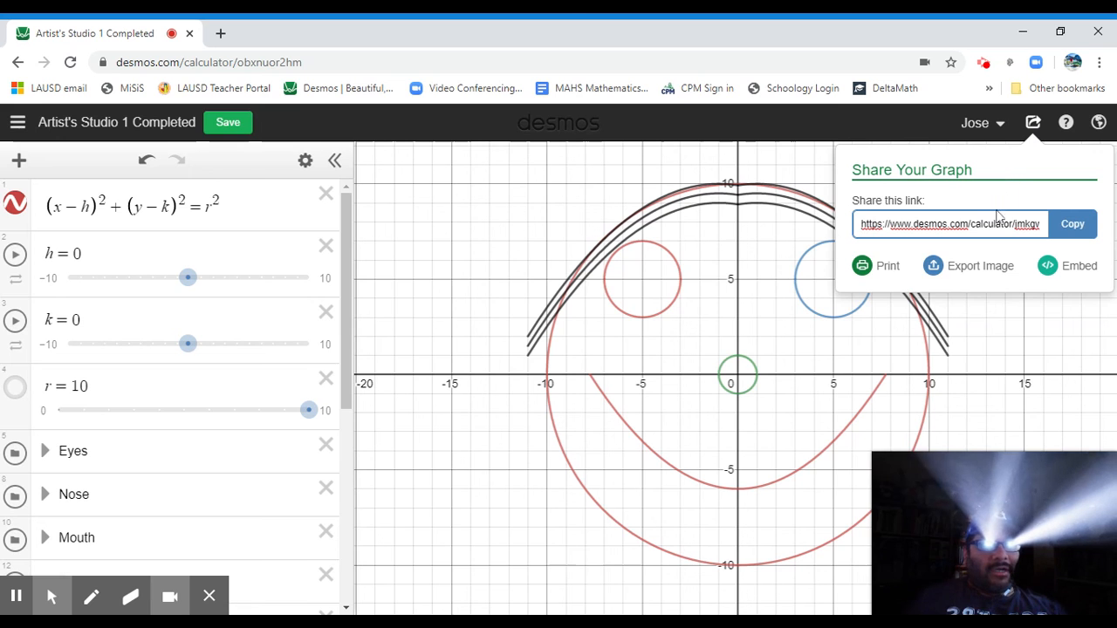
pyautogui.click(890, 131)
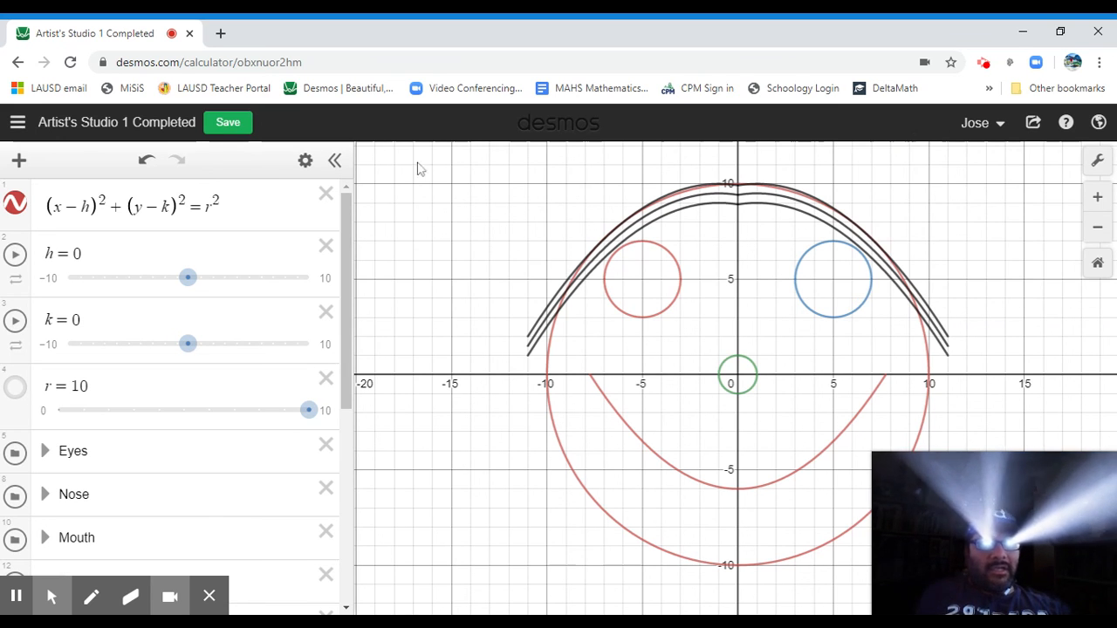
pyautogui.click(174, 126)
pyautogui.press('End')
pyautogui.press('BackSpace')
pyautogui.press('BackSpace')
pyautogui.press('BackSpace')
pyautogui.press('BackSpace')
pyautogui.press('BackSpace')
pyautogui.press('BackSpace')
pyautogui.press('BackSpace')
pyautogui.press('BackSpace')
pyautogui.press('BackSpace')
pyautogui.press('BackSpace')
pyautogui.press('BackSpace')
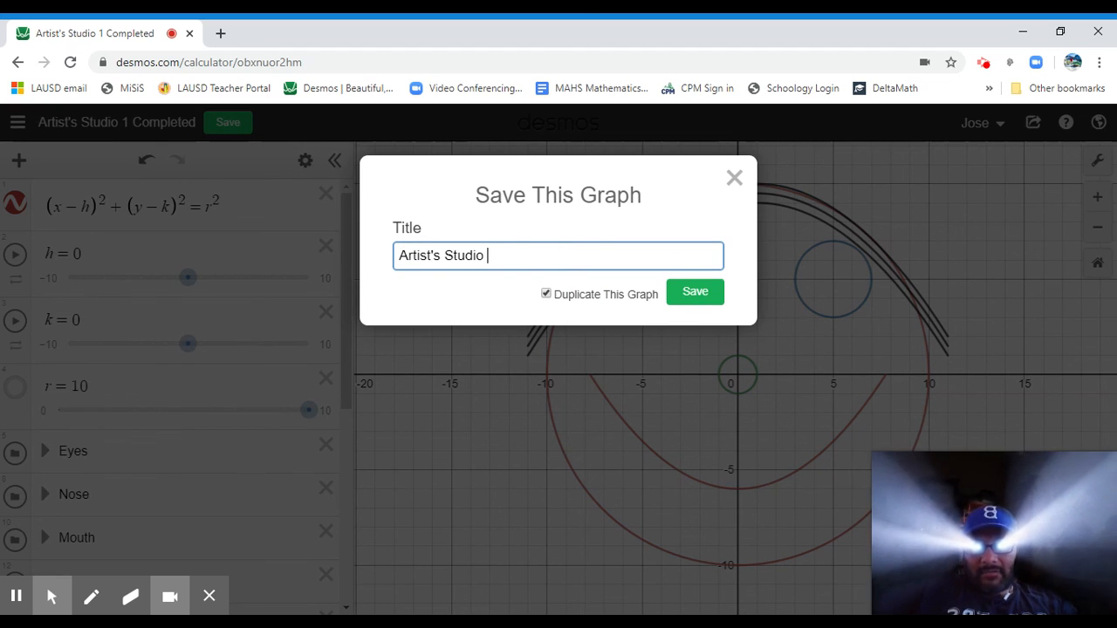
pyautogui.write('2')
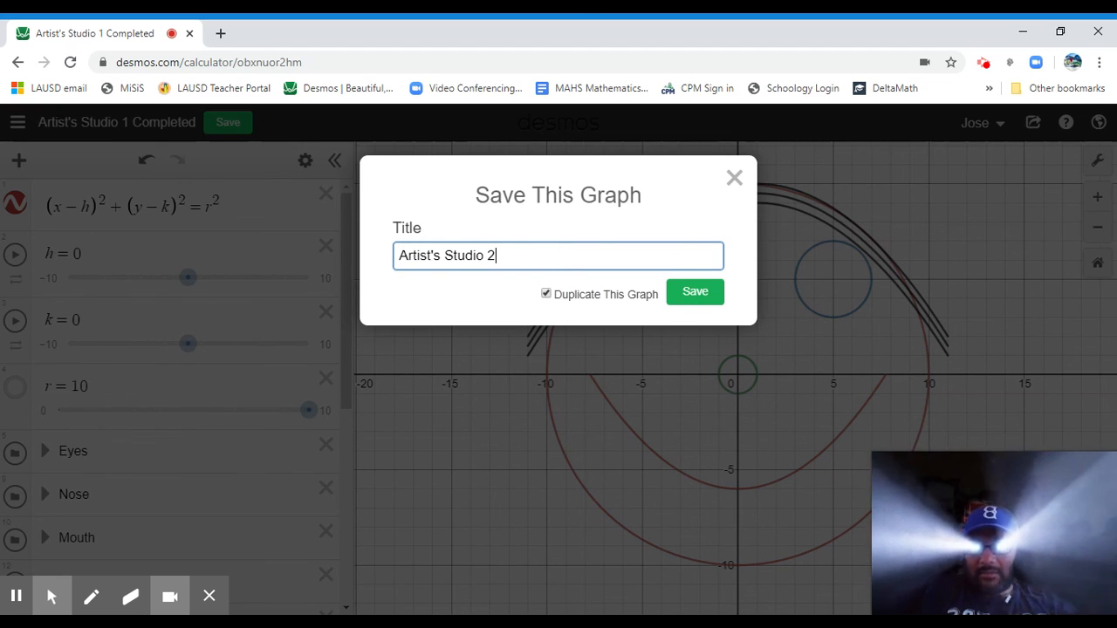
pyautogui.click(985, 71)
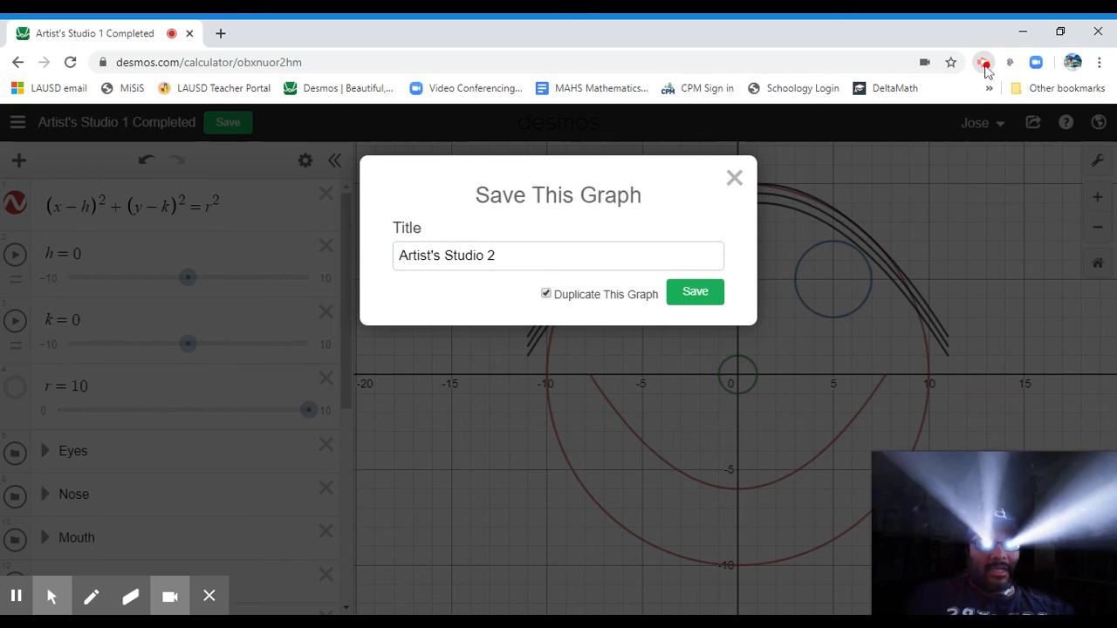